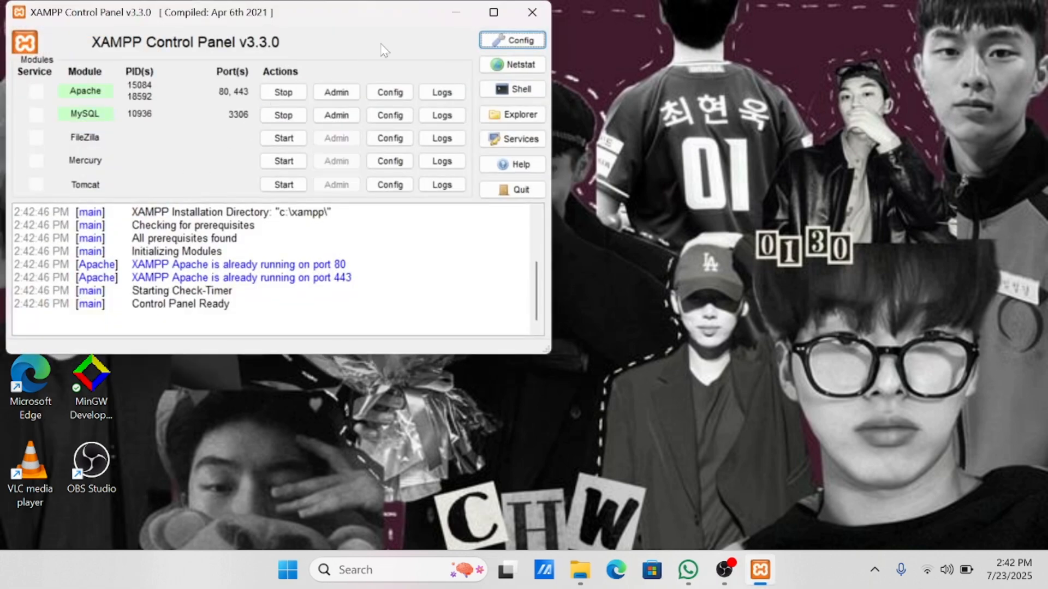
Open phpMyAdmin for the XAMPP MySQL module and go to the server's database overview
{"action": "left_click", "coordinate": [497, 13]}
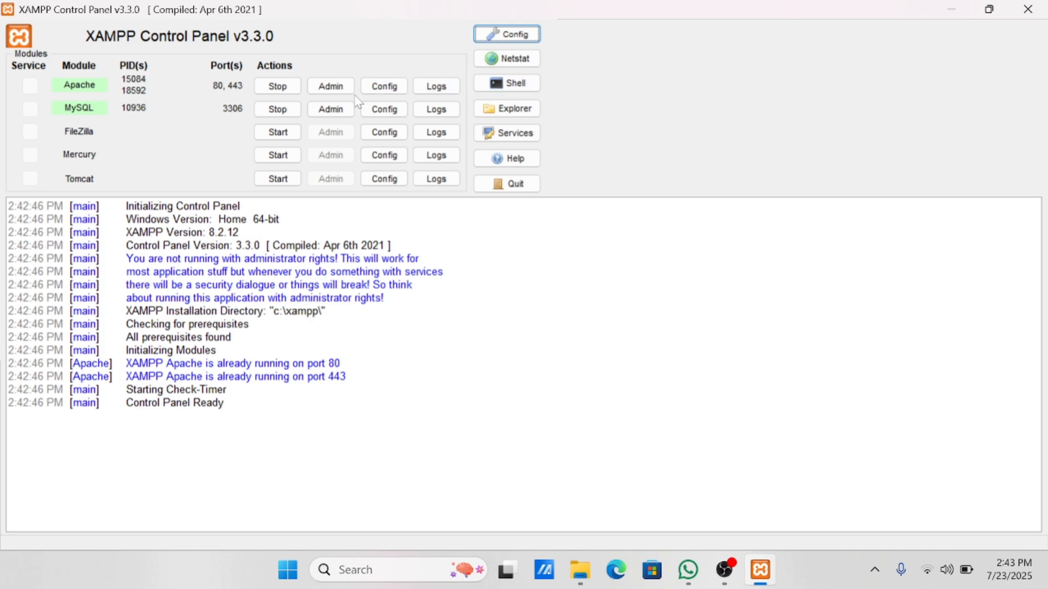
{"action": "left_click", "coordinate": [328, 110]}
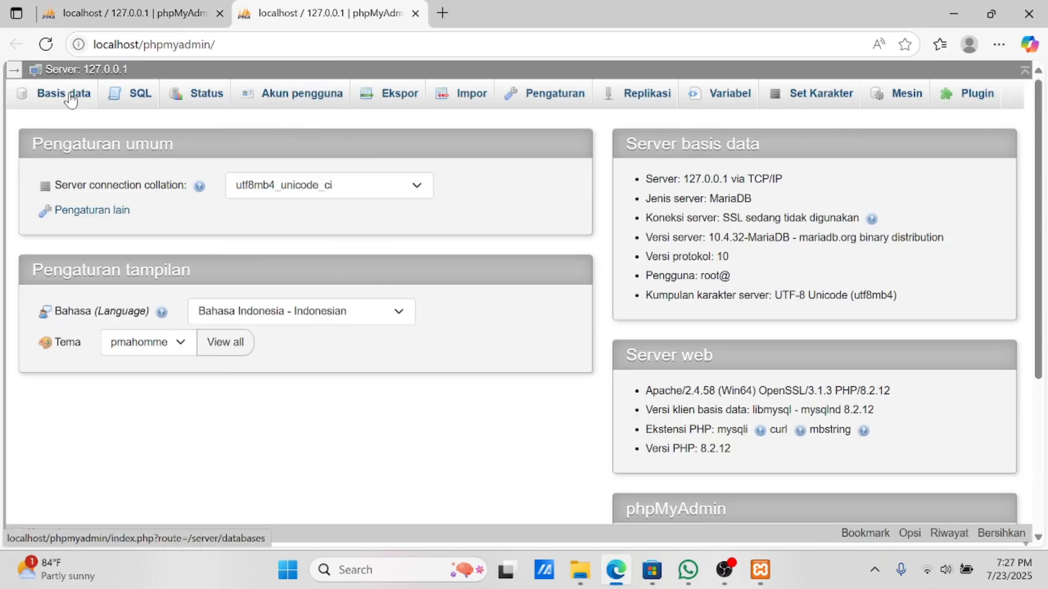
{"action": "left_click", "coordinate": [70, 97]}
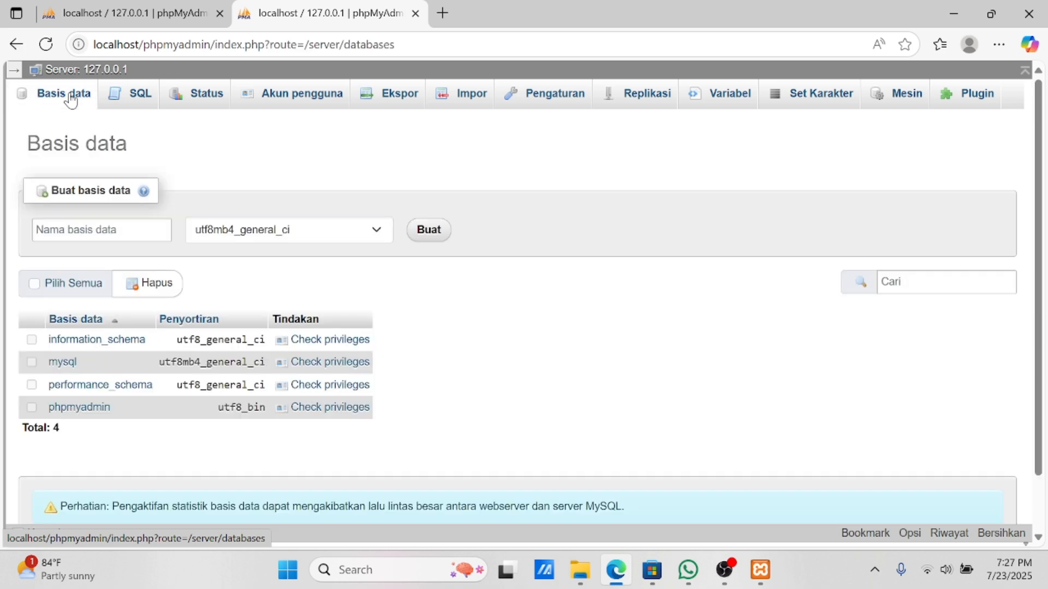
Create a database named with the prefix if2k_, the student number and the student's full name
{"action": "left_click", "coordinate": [100, 233]}
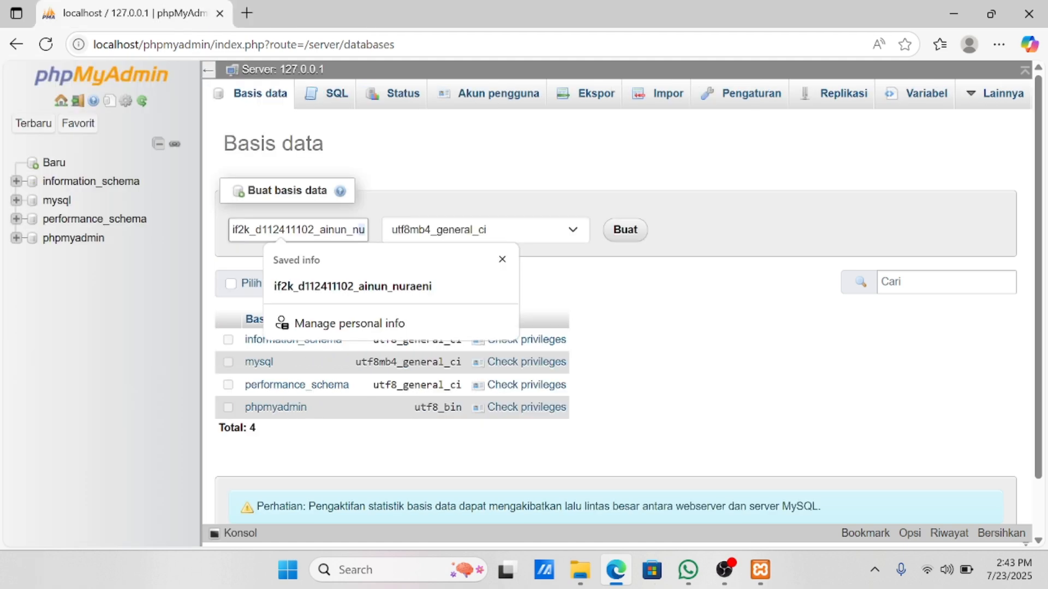
{"action": "type", "text": "ainun_nua"}
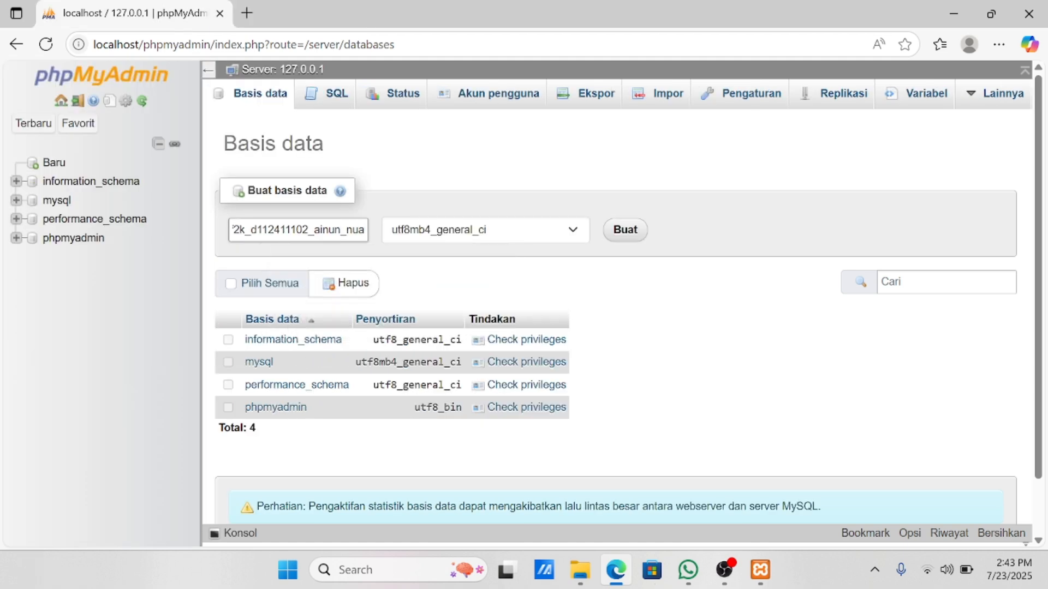
{"action": "key", "text": "BackSpace"}
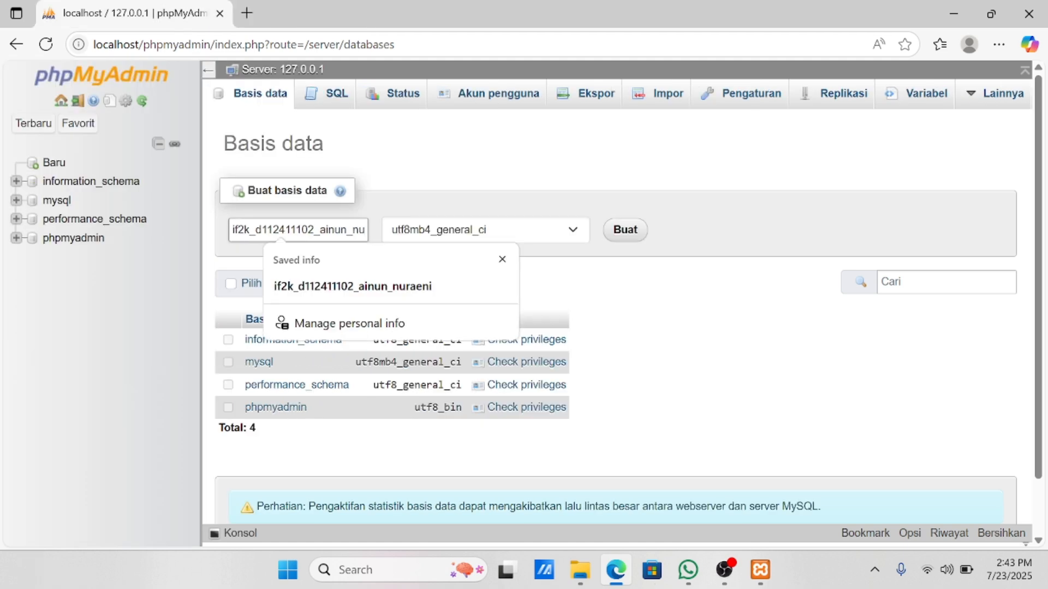
{"action": "type", "text": "raeni"}
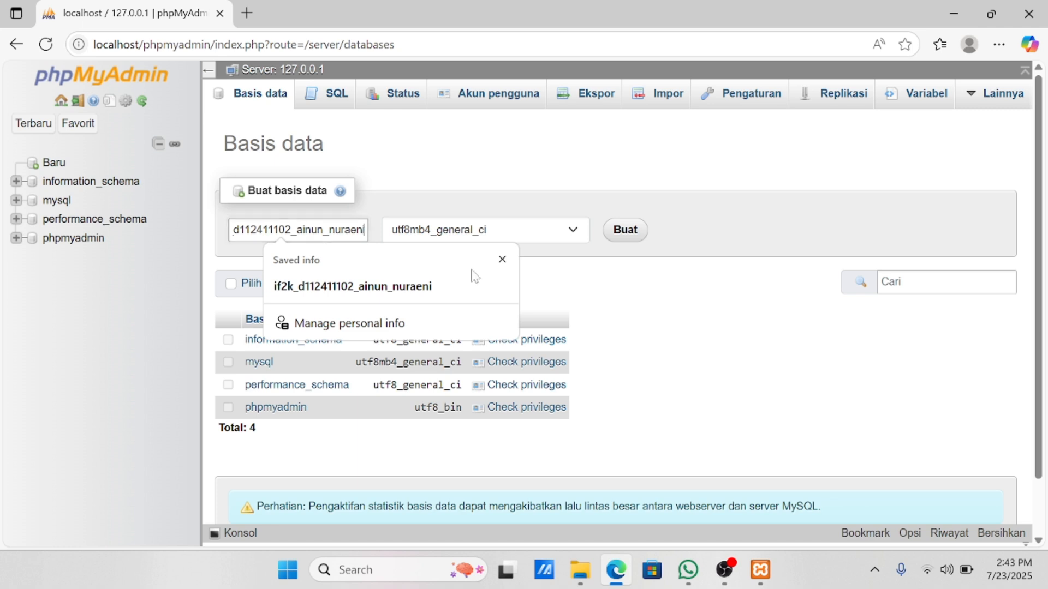
{"action": "left_click", "coordinate": [627, 232]}
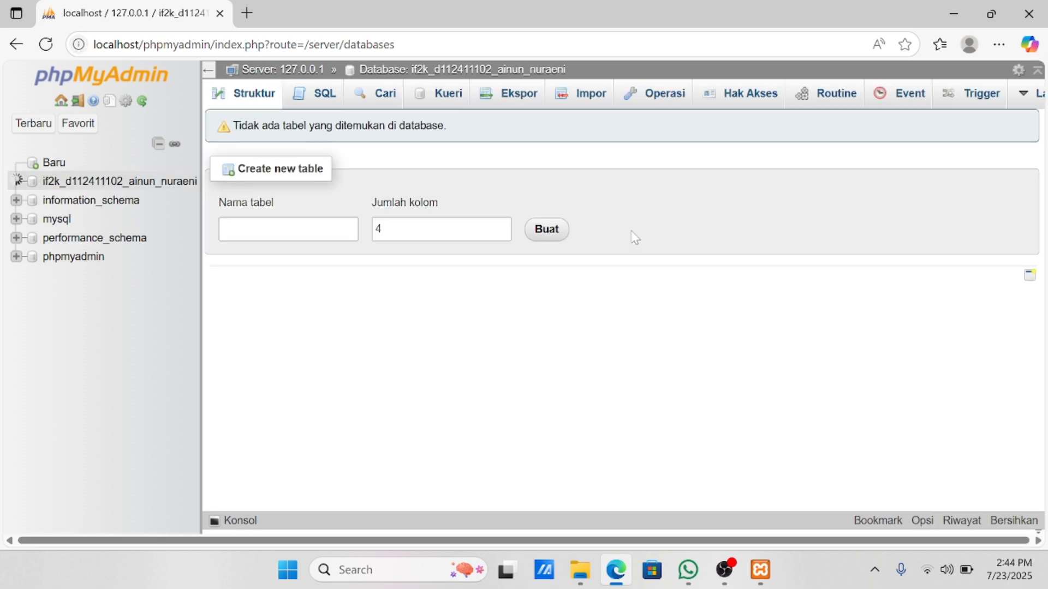
Create a table named tabel_fakultas with 6 columns in the new database
{"action": "left_click", "coordinate": [314, 229]}
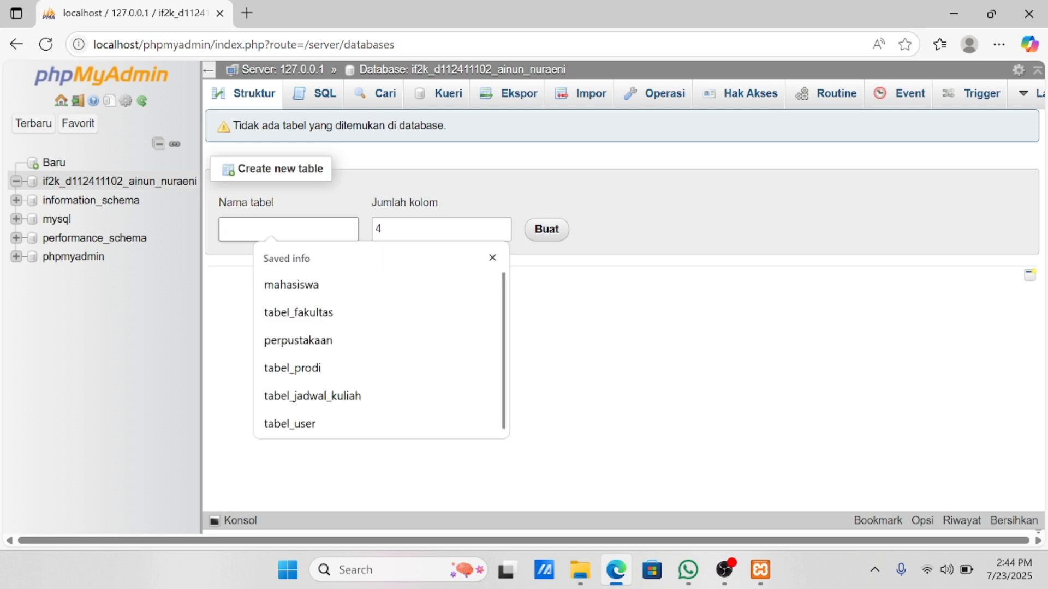
{"action": "type", "text": "tabel_"}
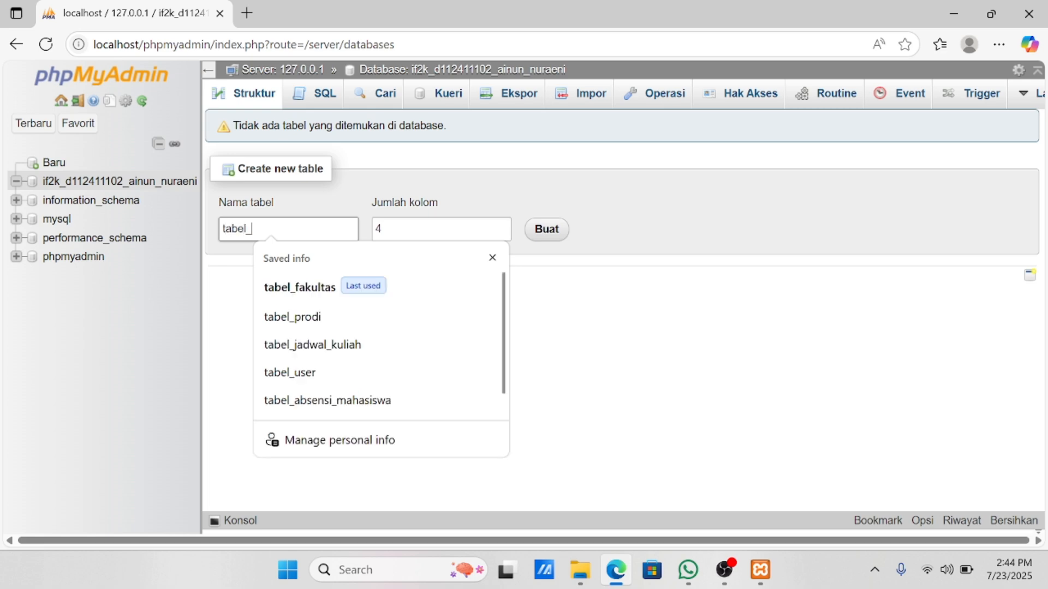
{"action": "type", "text": "fakult"}
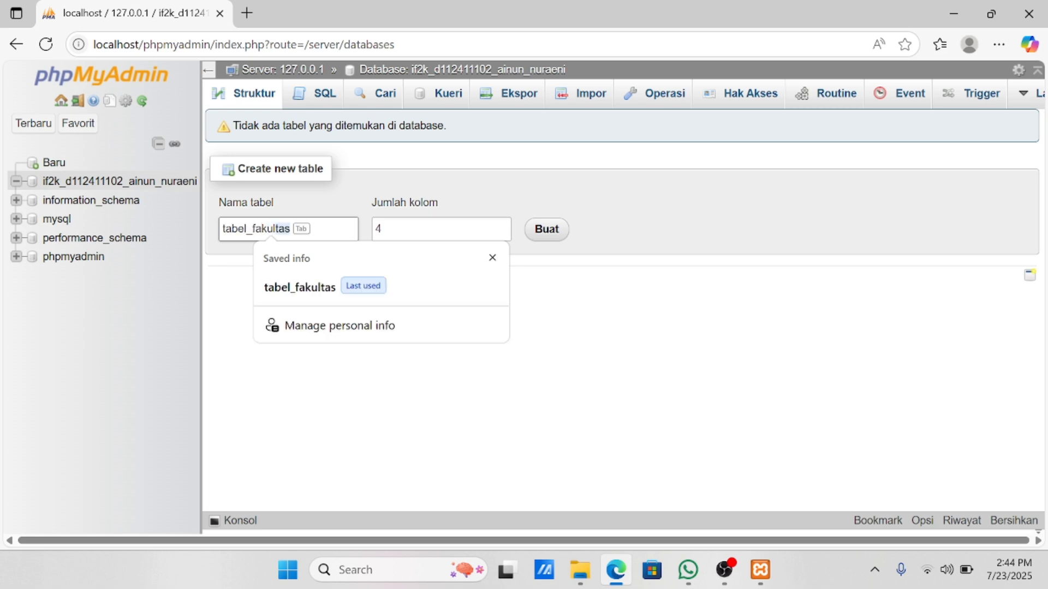
{"action": "key", "text": "Tab"}
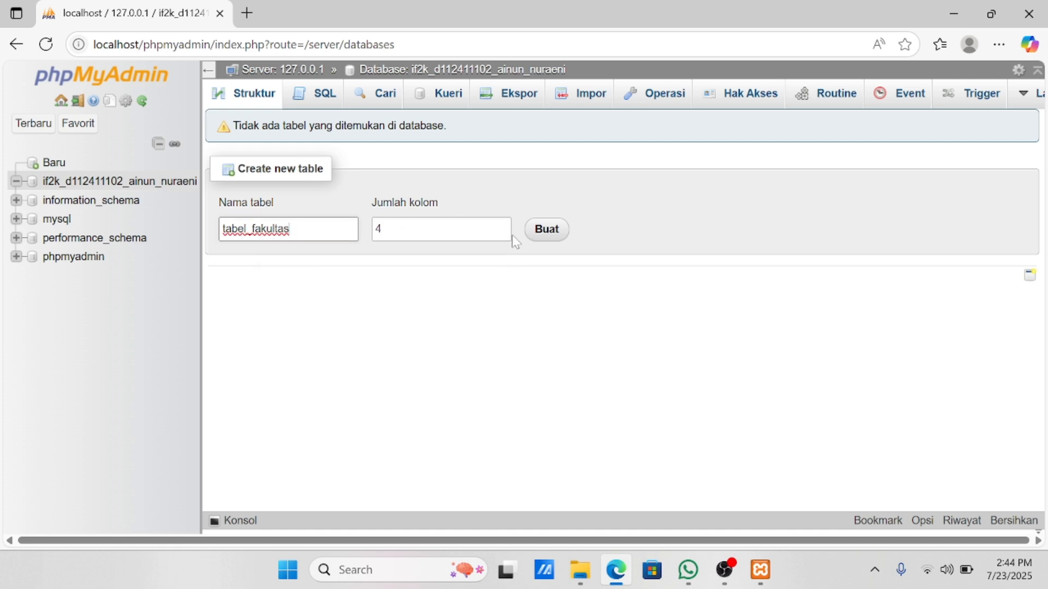
{"action": "left_click", "coordinate": [501, 225]}
{"action": "left_click", "coordinate": [501, 224]}
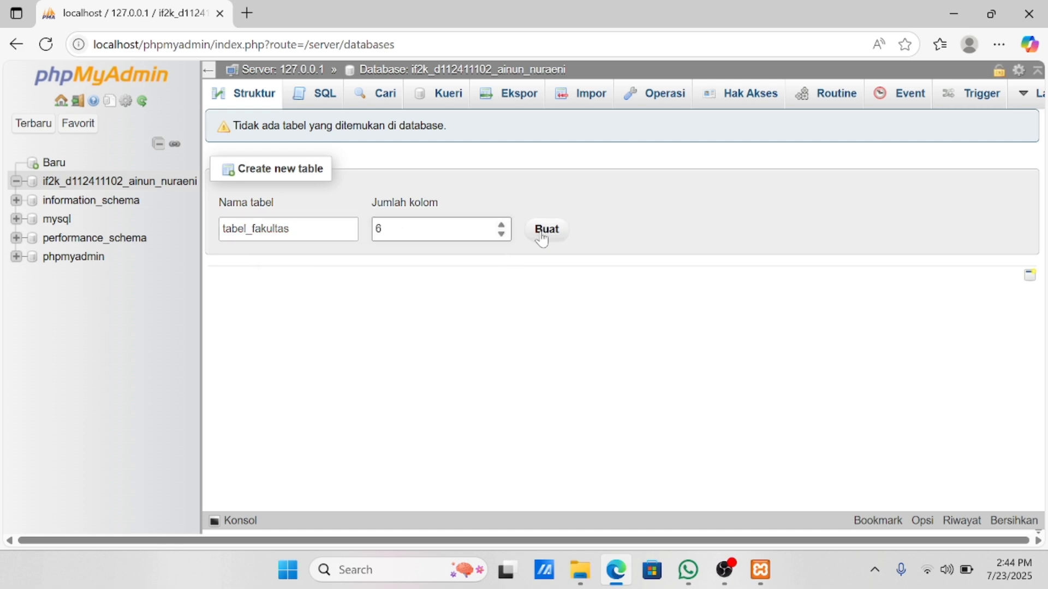
{"action": "left_click", "coordinate": [541, 235]}
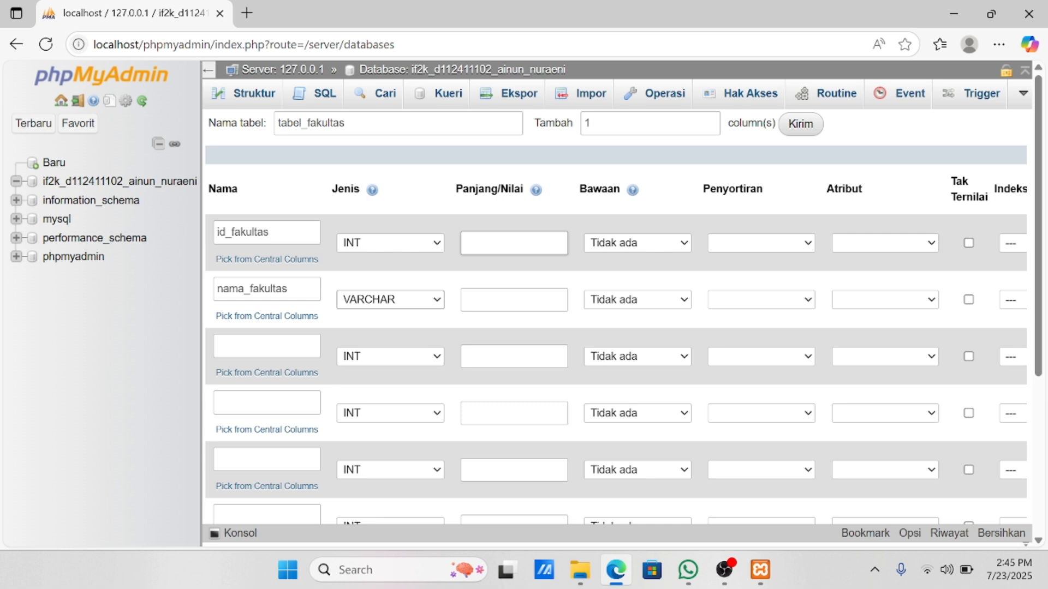
Set the length of id_fakultas to 30 and the length of nama_fakultas to 20
{"action": "left_click", "coordinate": [514, 243]}
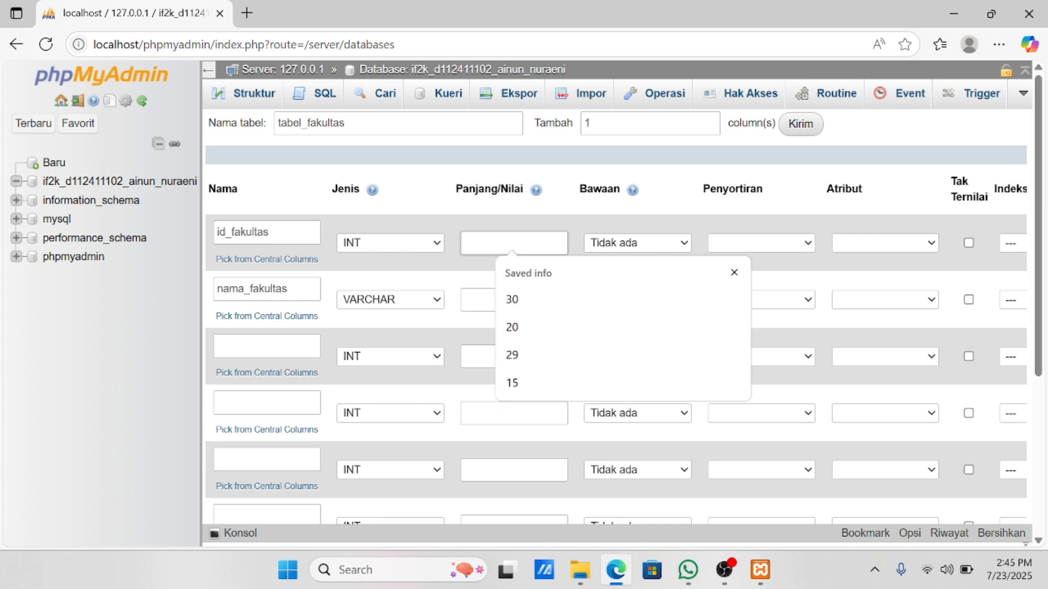
{"action": "left_click", "coordinate": [516, 300]}
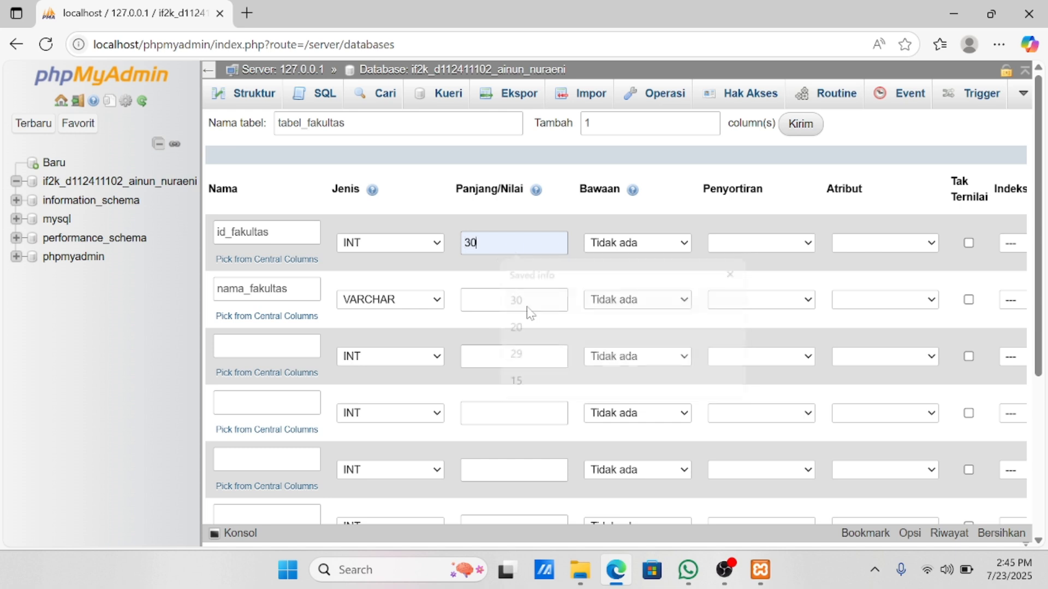
{"action": "left_click", "coordinate": [512, 304]}
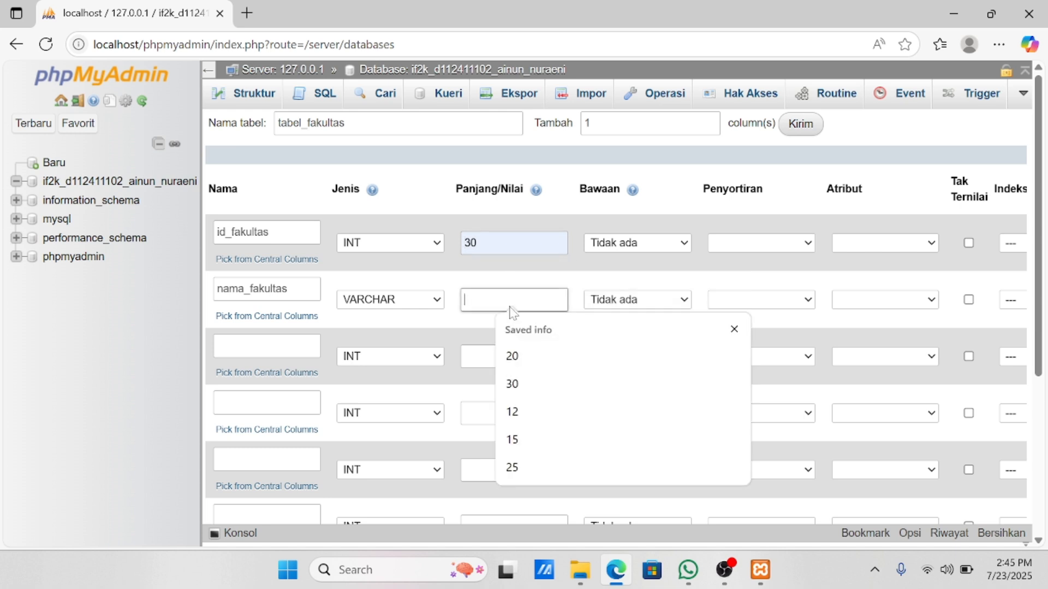
{"action": "left_click", "coordinate": [521, 356]}
Make id_fakultas the primary key and save tabel_fakultas
{"action": "scroll", "coordinate": [530, 338], "scroll_direction": "right", "scroll_amount": 4}
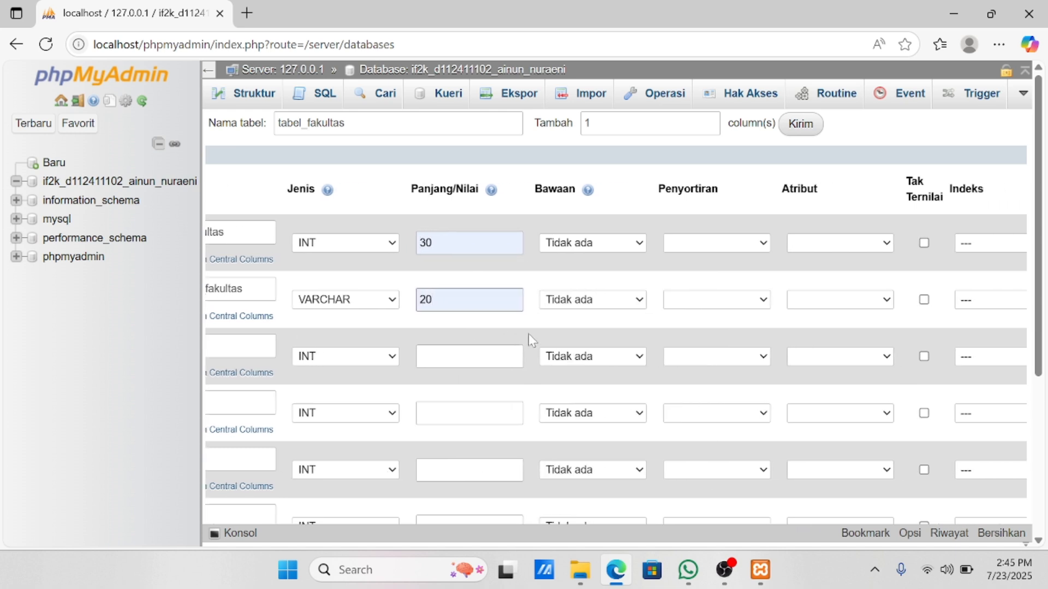
{"action": "scroll", "coordinate": [530, 338], "scroll_direction": "right", "scroll_amount": 3}
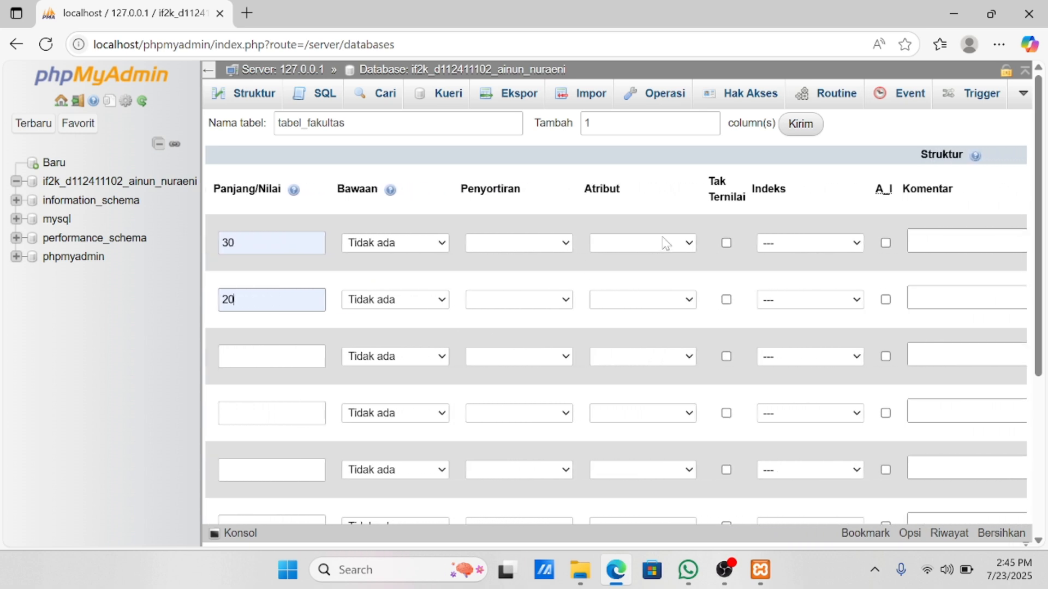
{"action": "scroll", "coordinate": [665, 243], "scroll_direction": "right", "scroll_amount": 2}
{"action": "left_click", "coordinate": [708, 244]}
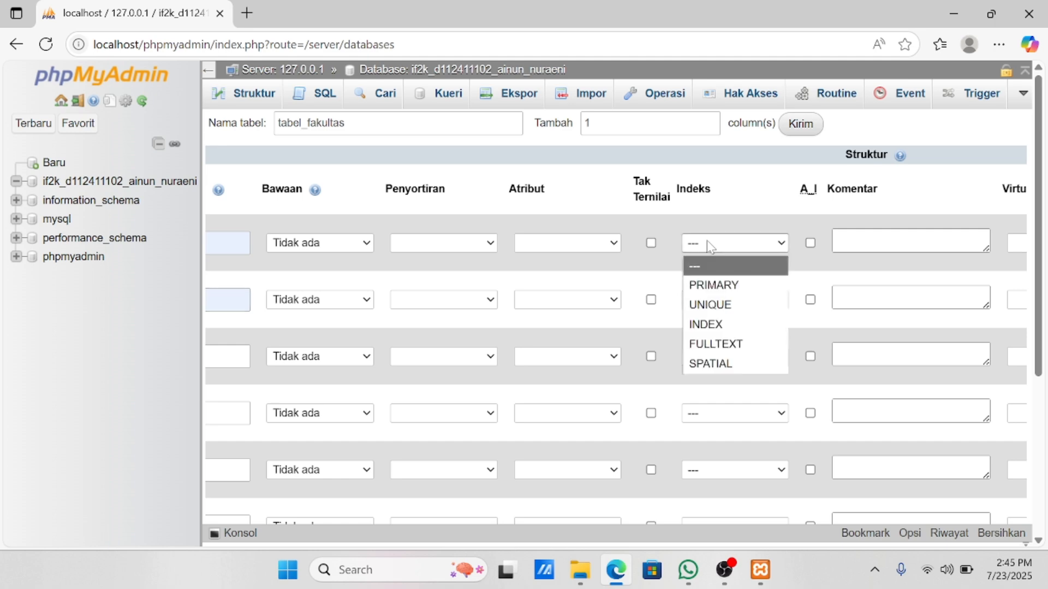
{"action": "left_click", "coordinate": [718, 286]}
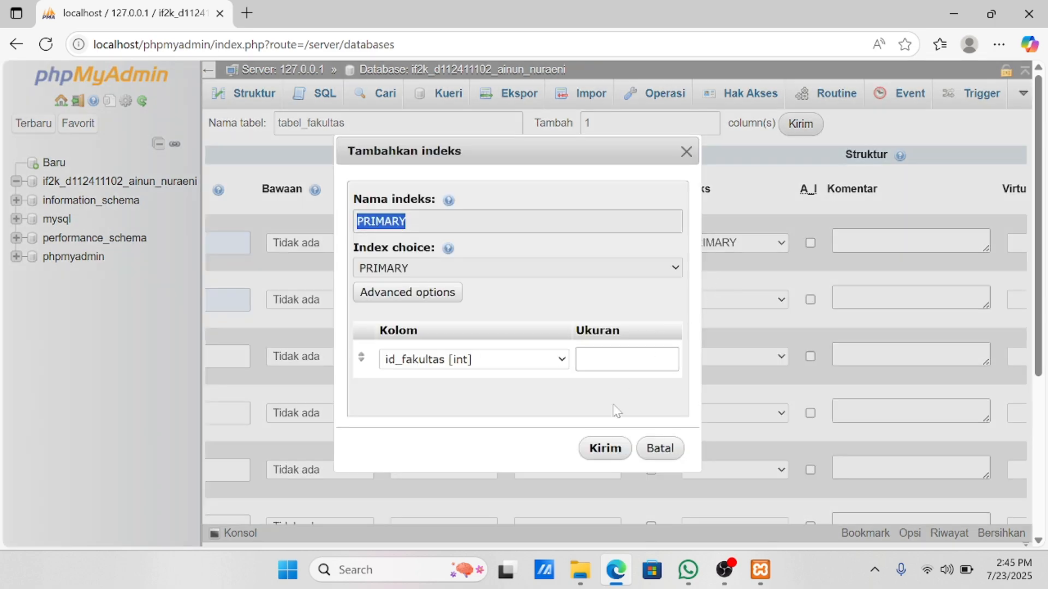
{"action": "left_click", "coordinate": [603, 451]}
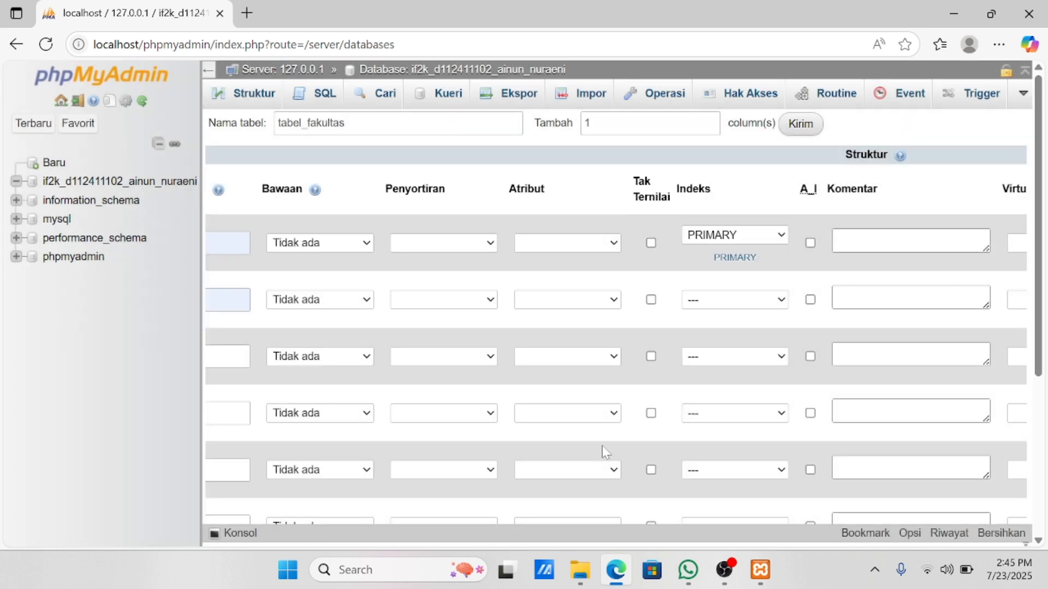
{"action": "scroll", "coordinate": [602, 446], "scroll_direction": "down", "scroll_amount": 5}
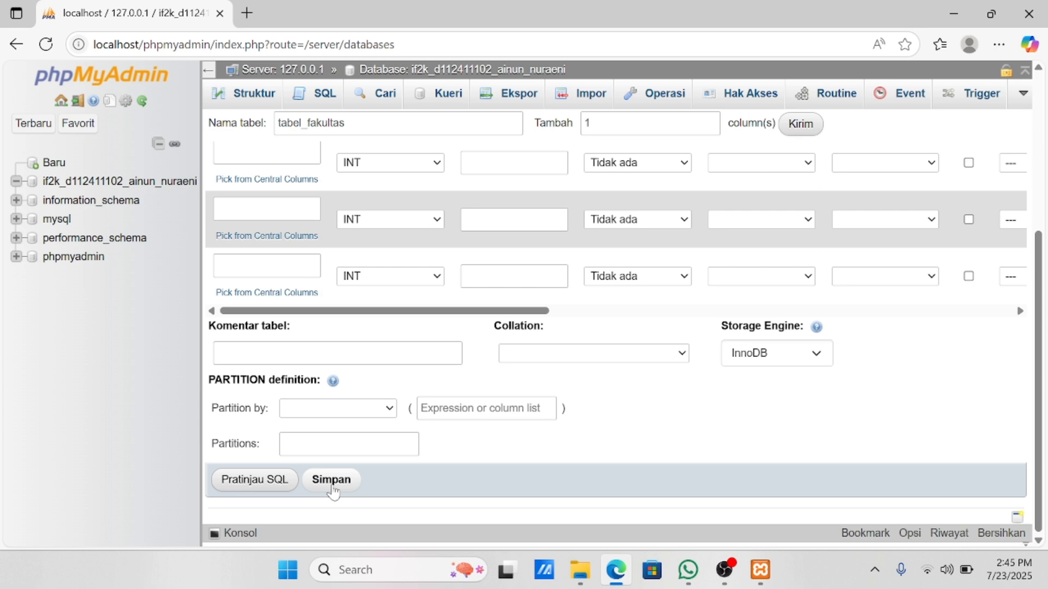
{"action": "left_click", "coordinate": [332, 487]}
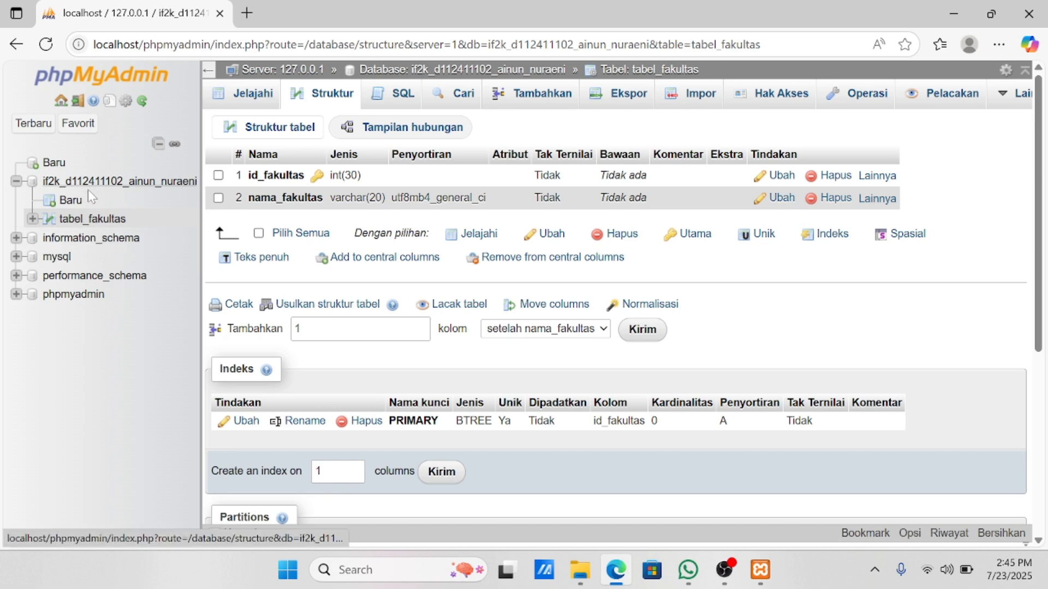
Start a new table tabel_prodi with columns id_prodi as INT 30, nama_prodi as VARCHAR 30 and id_fakultas as INT
{"action": "left_click", "coordinate": [71, 201]}
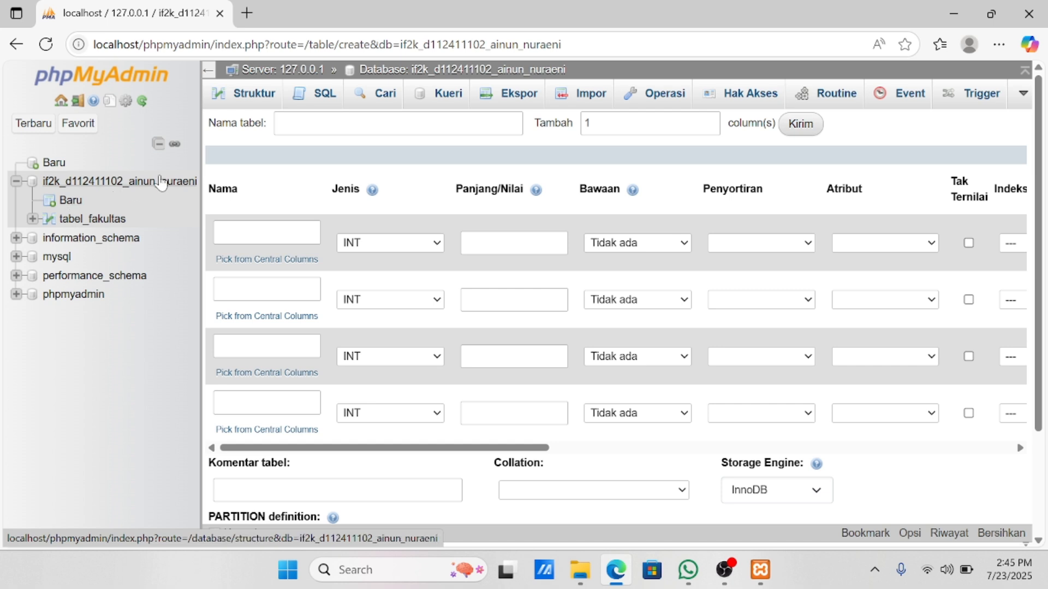
{"action": "left_click", "coordinate": [327, 123]}
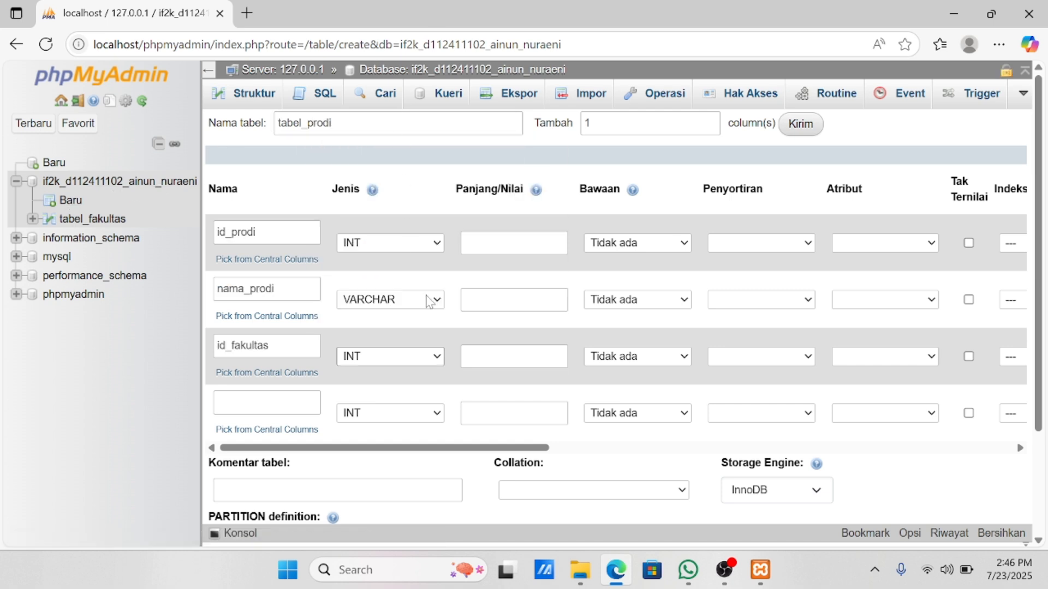
{"action": "scroll", "coordinate": [435, 325], "scroll_direction": "right", "scroll_amount": 3}
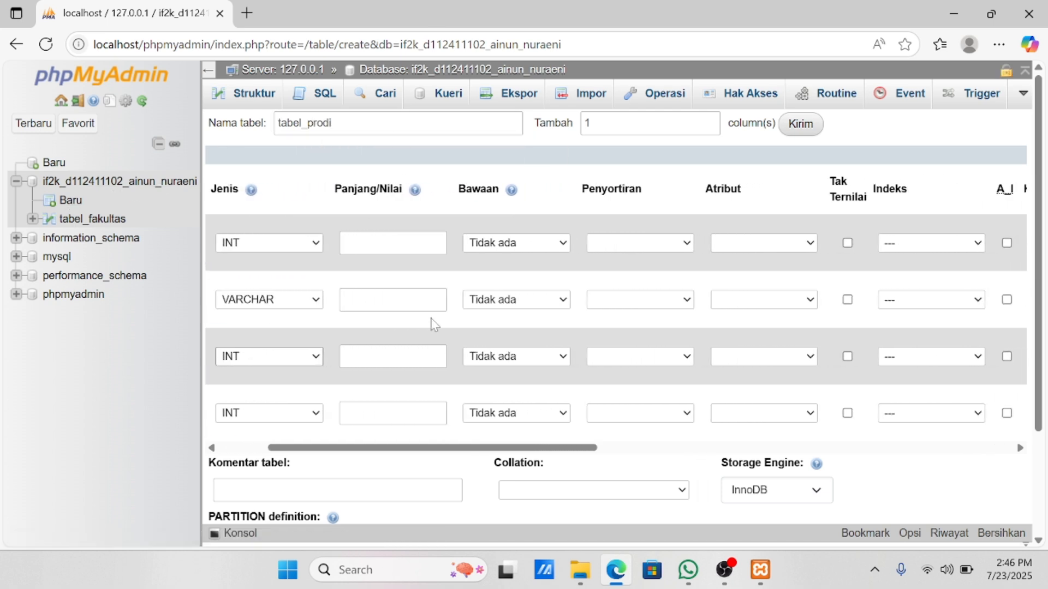
{"action": "left_click", "coordinate": [382, 244]}
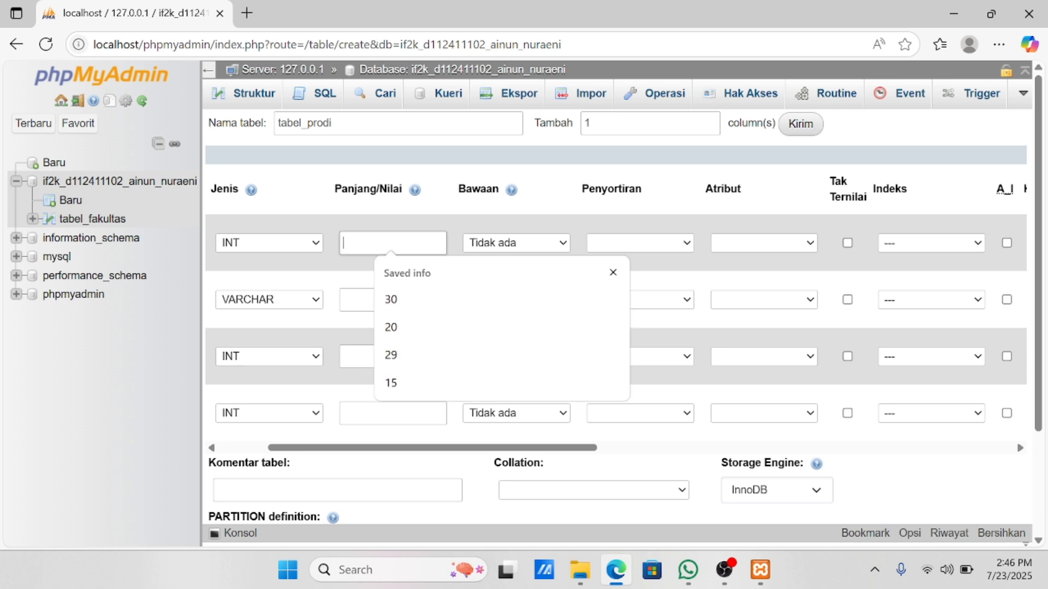
{"action": "left_click", "coordinate": [397, 299]}
{"action": "left_click", "coordinate": [393, 300]}
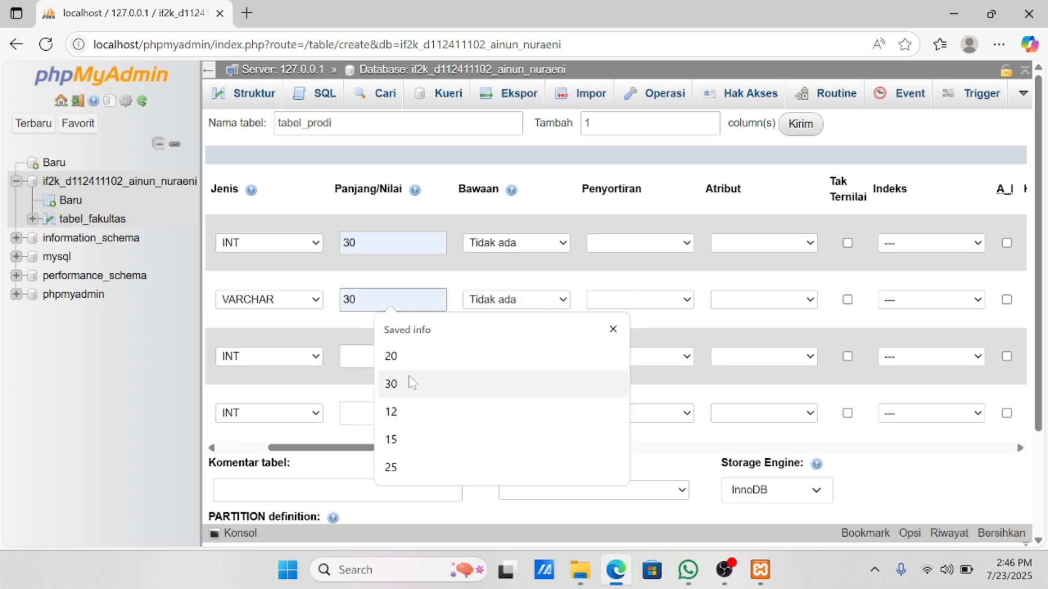
{"action": "left_click", "coordinate": [413, 389]}
Make id_prodi the primary key of tabel_prodi
{"action": "scroll", "coordinate": [414, 382], "scroll_direction": "right", "scroll_amount": 6}
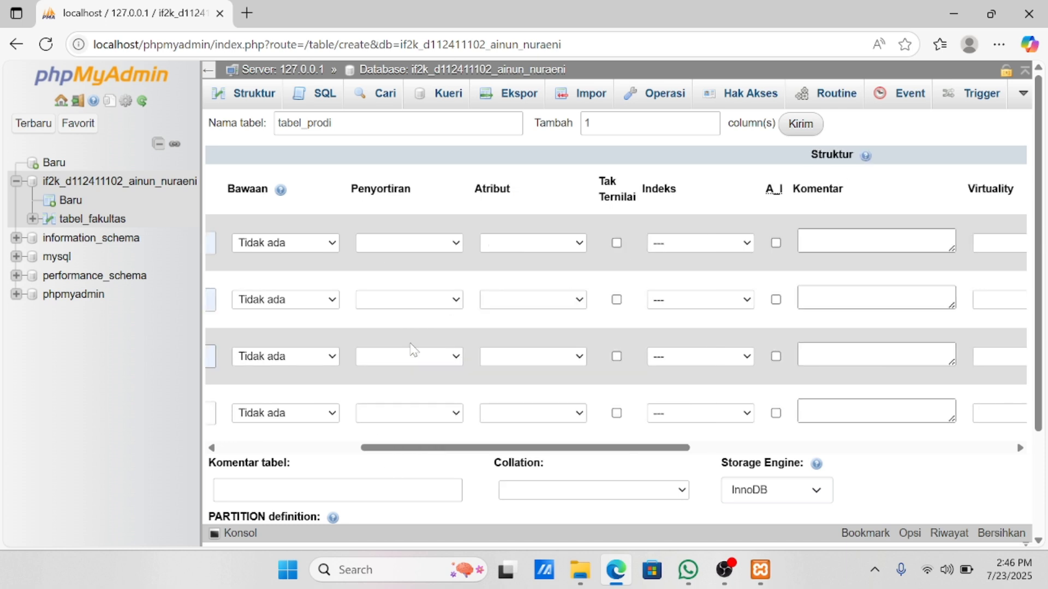
{"action": "left_click", "coordinate": [672, 243]}
{"action": "left_click", "coordinate": [679, 284]}
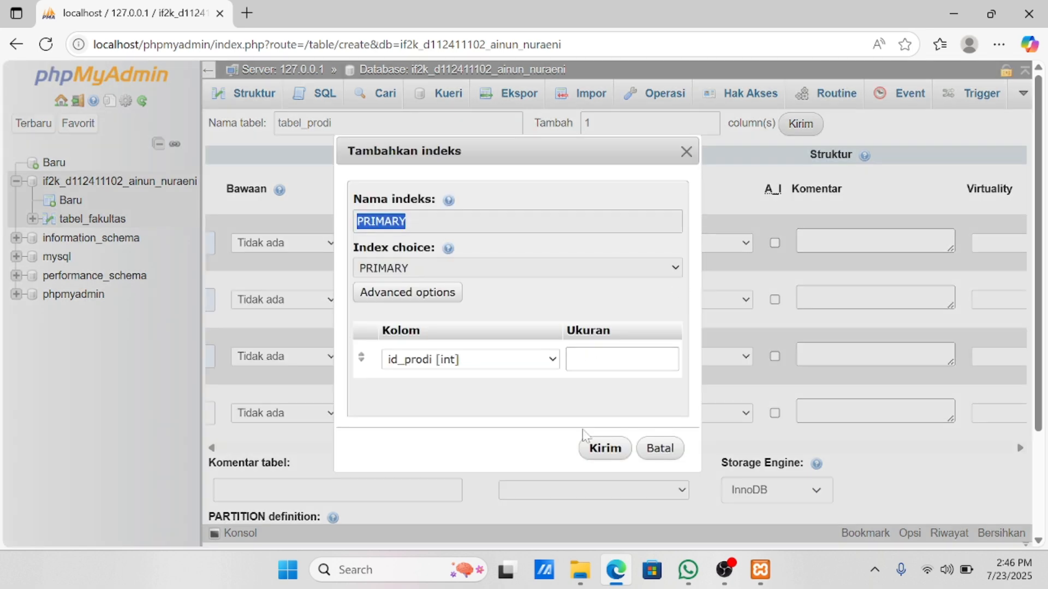
{"action": "left_click", "coordinate": [609, 454]}
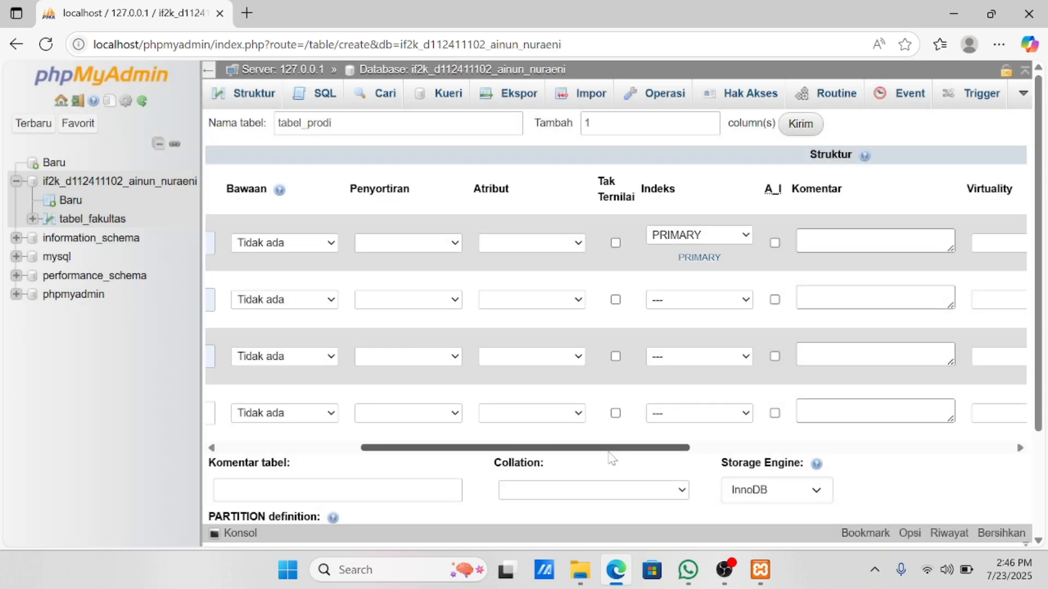
Add an INDEX on the id_fakultas column of tabel_prodi
{"action": "left_click", "coordinate": [698, 358]}
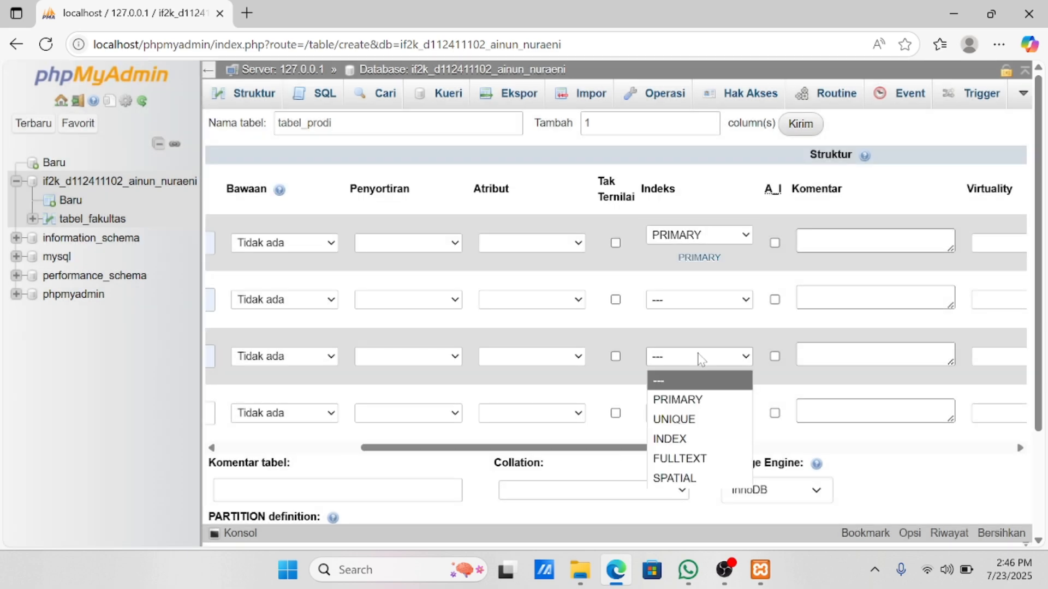
{"action": "left_click", "coordinate": [703, 440]}
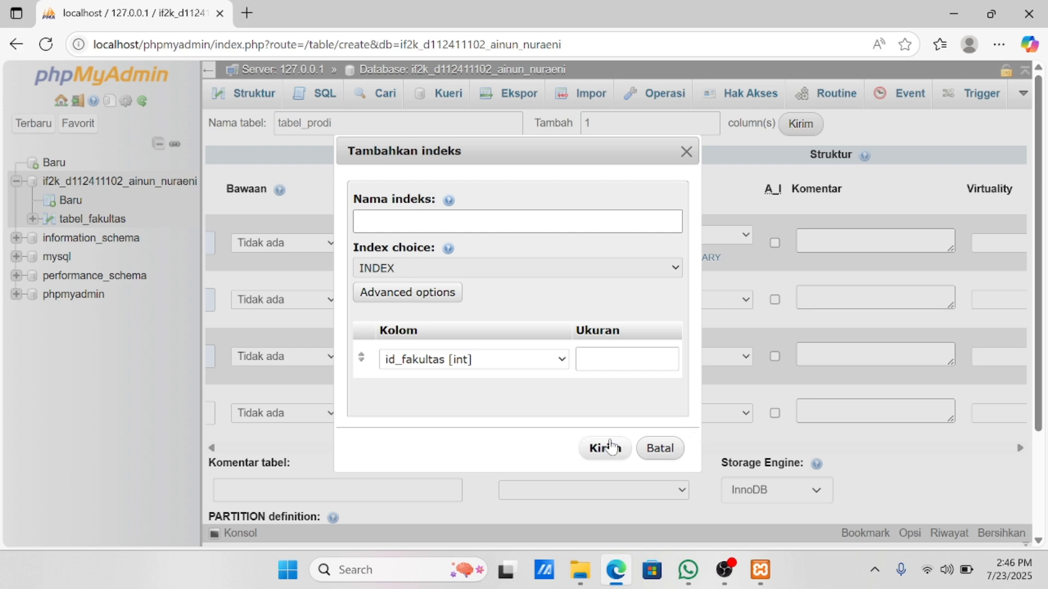
{"action": "left_click", "coordinate": [606, 449]}
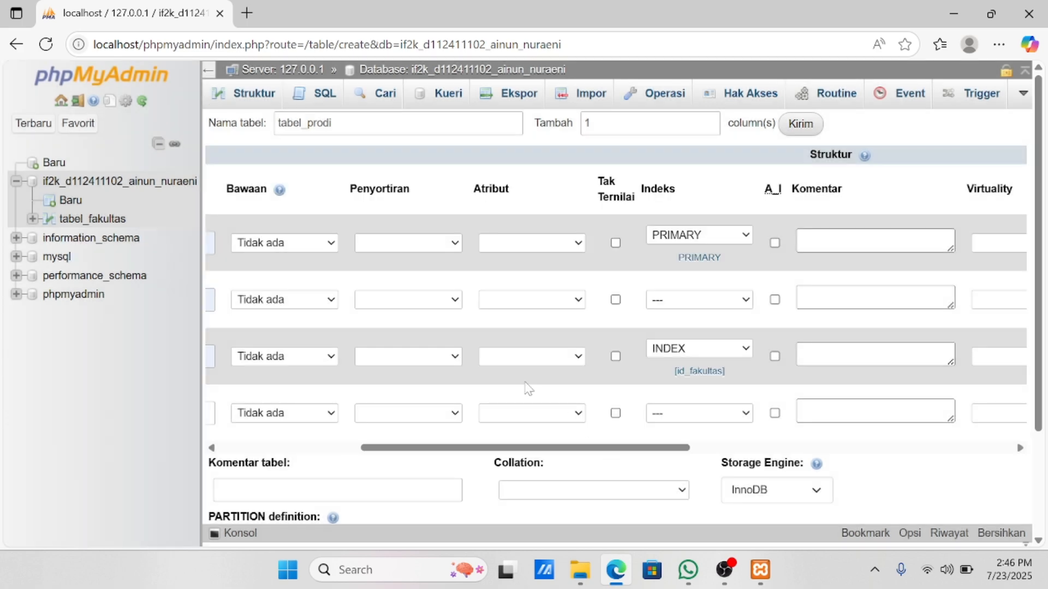
Save the new table tabel_prodi
{"action": "scroll", "coordinate": [333, 494], "scroll_direction": "down", "scroll_amount": 3}
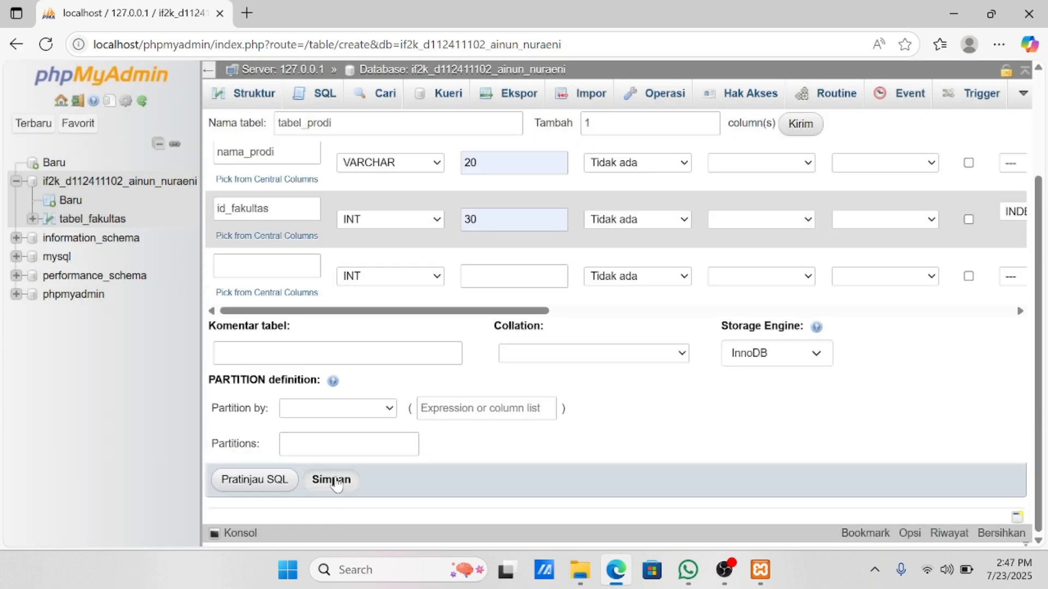
{"action": "left_click", "coordinate": [332, 480]}
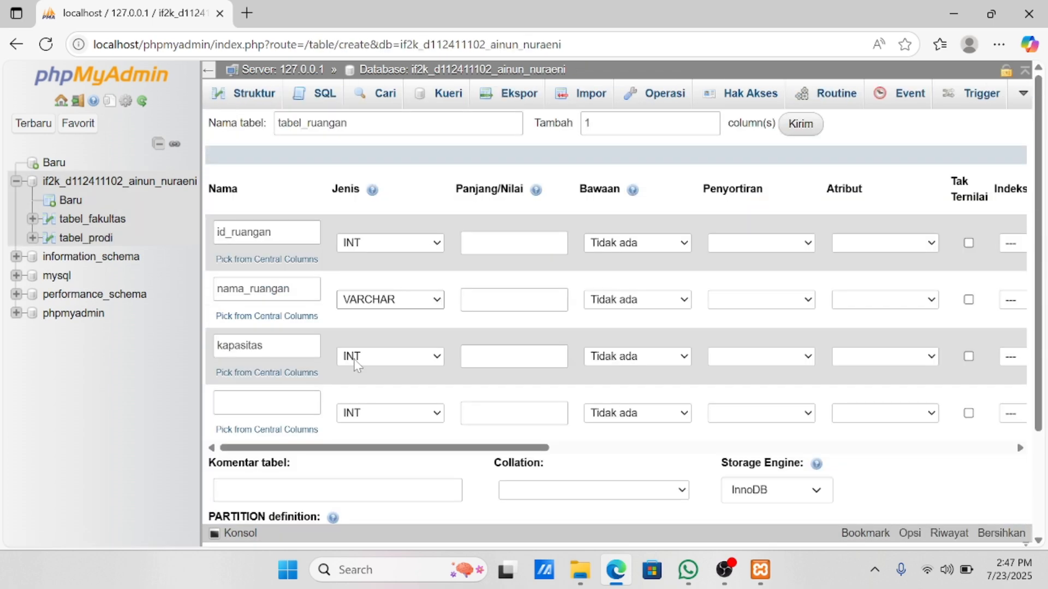
Set the column lengths of tabel_ruangan to 30 for id_ruangan, 20 for nama_ruangan and 30 for kapasitas
{"action": "scroll", "coordinate": [428, 345], "scroll_direction": "right", "scroll_amount": 5}
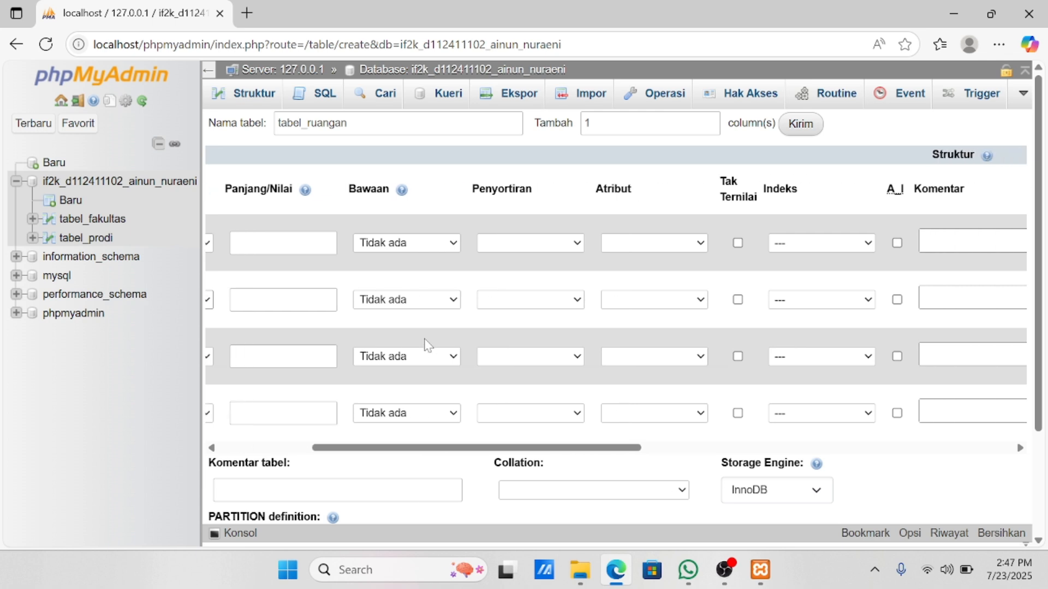
{"action": "scroll", "coordinate": [428, 345], "scroll_direction": "left", "scroll_amount": 1}
{"action": "left_click", "coordinate": [336, 243]}
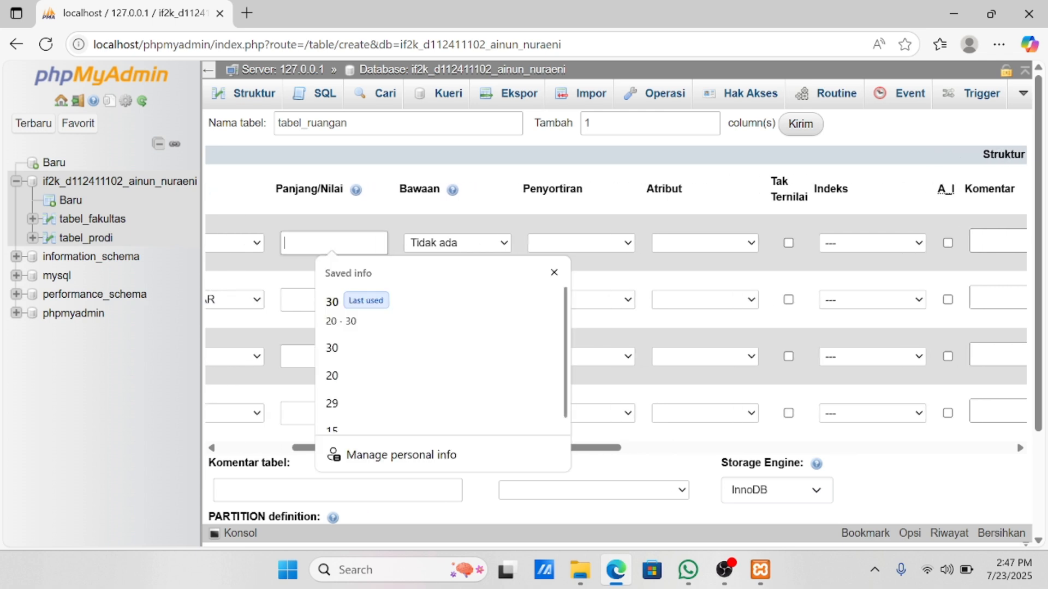
{"action": "left_click", "coordinate": [351, 297]}
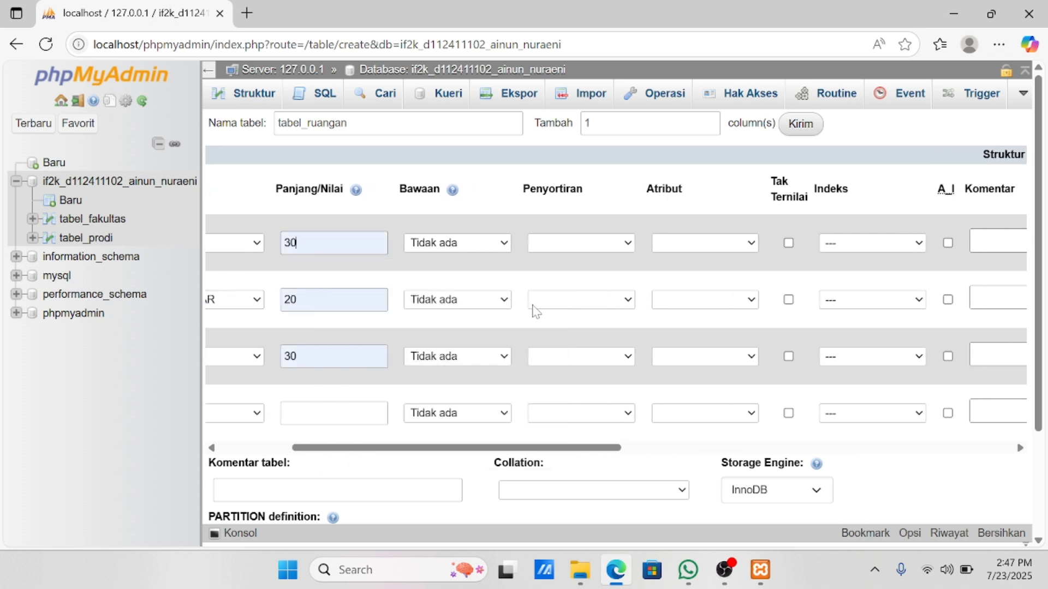
Make id_ruangan the primary key and save tabel_ruangan
{"action": "scroll", "coordinate": [534, 311], "scroll_direction": "right", "scroll_amount": 1}
{"action": "scroll", "coordinate": [535, 311], "scroll_direction": "right", "scroll_amount": 1}
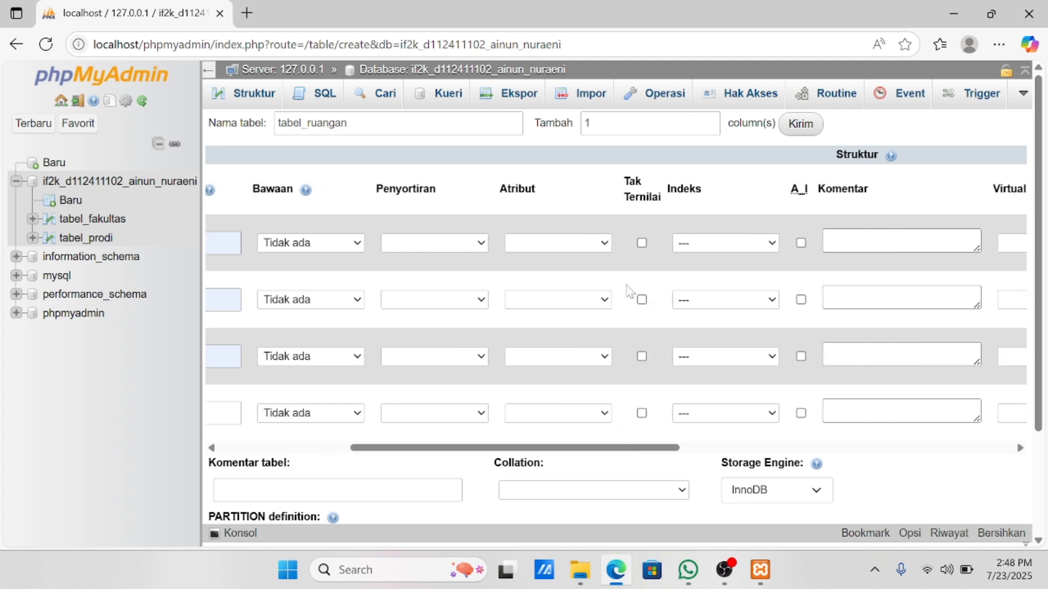
{"action": "left_click", "coordinate": [714, 247]}
{"action": "left_click", "coordinate": [715, 288]}
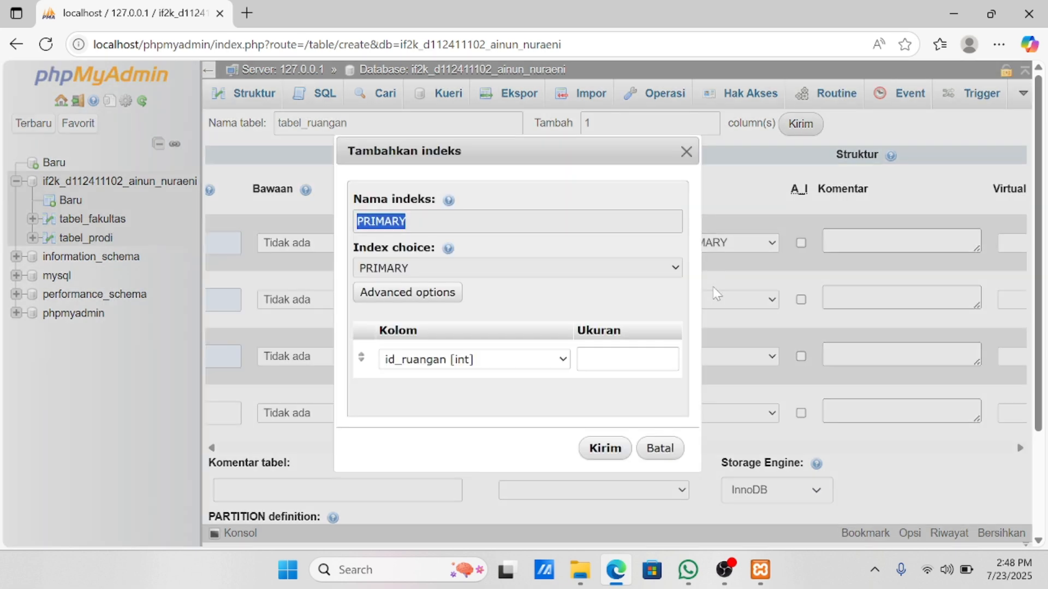
{"action": "left_click", "coordinate": [606, 451]}
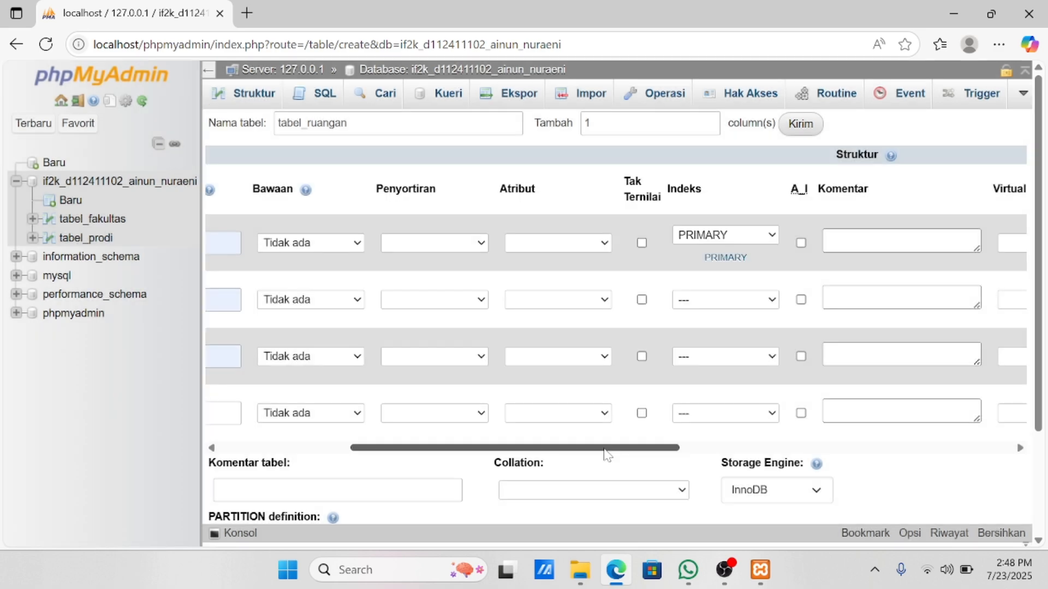
{"action": "scroll", "coordinate": [507, 433], "scroll_direction": "left", "scroll_amount": 5}
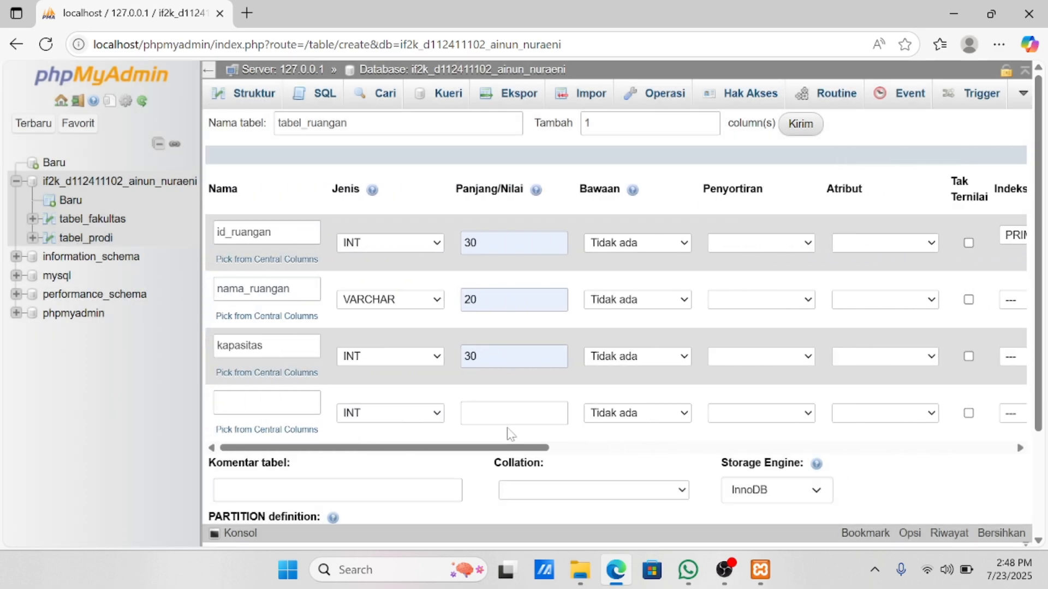
{"action": "scroll", "coordinate": [510, 435], "scroll_direction": "down", "scroll_amount": 3}
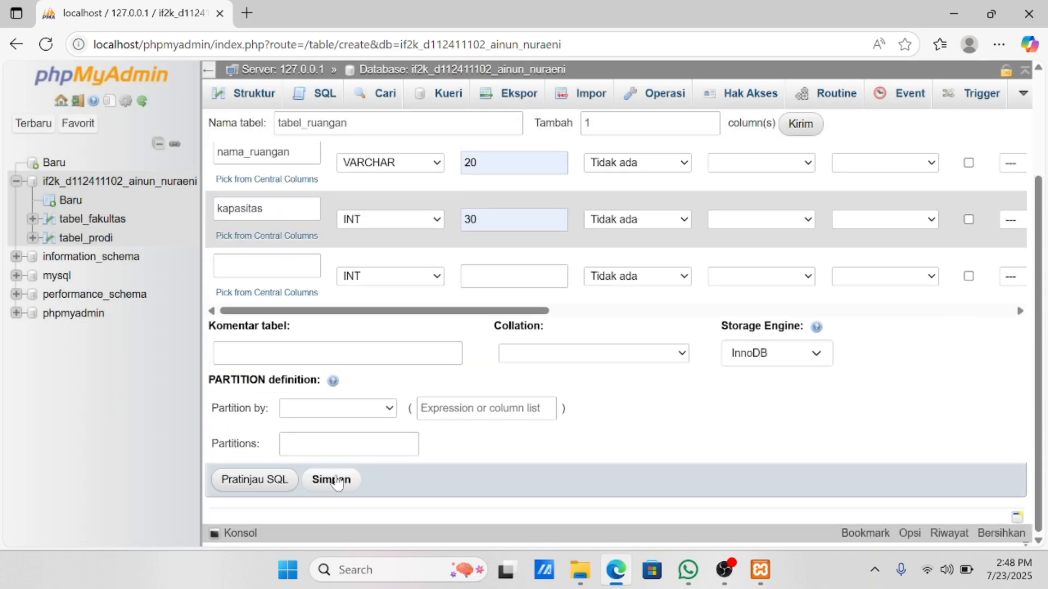
{"action": "left_click", "coordinate": [331, 479]}
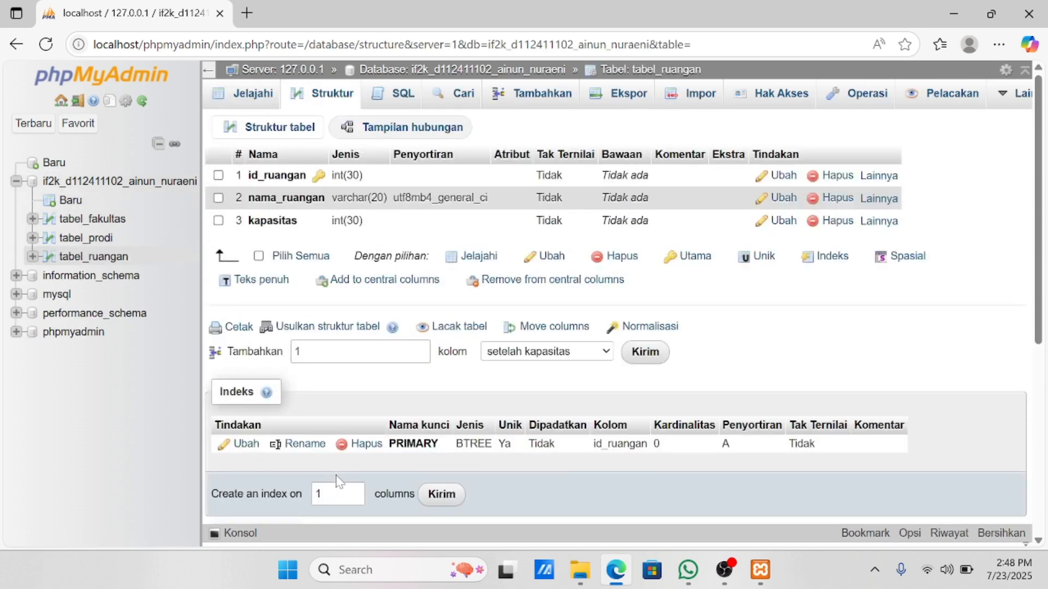
Start a new table tabel_jadwal_kuliah with id_jadwal_kuliah, id_kelas and id_ruangan as INT, and jam_mulai and jam_selesai as TIME
{"action": "left_click", "coordinate": [64, 203]}
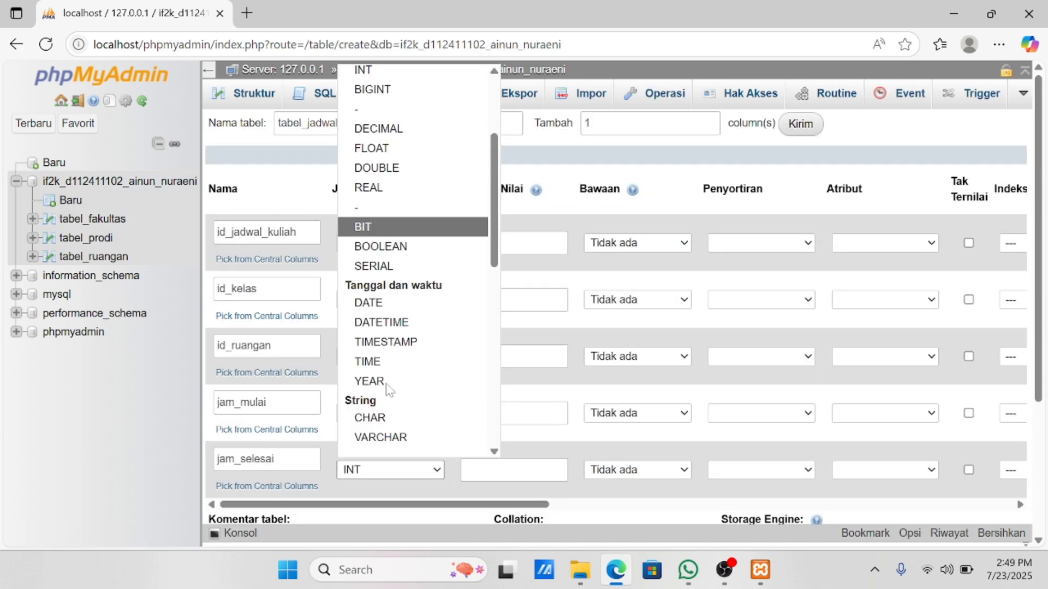
{"action": "scroll", "coordinate": [382, 216], "scroll_direction": "down", "scroll_amount": 1}
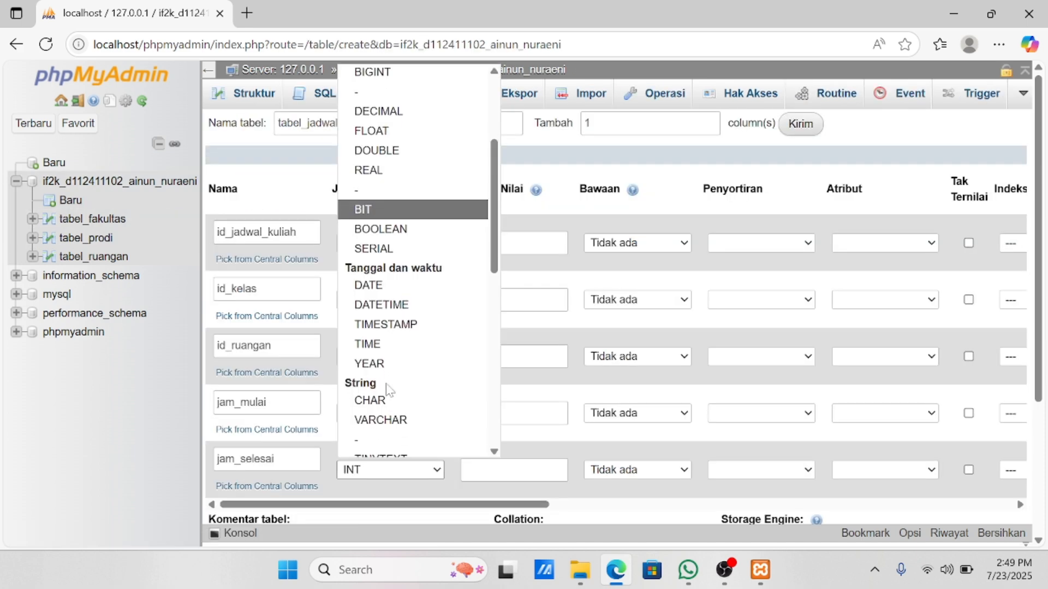
{"action": "left_click", "coordinate": [388, 350]}
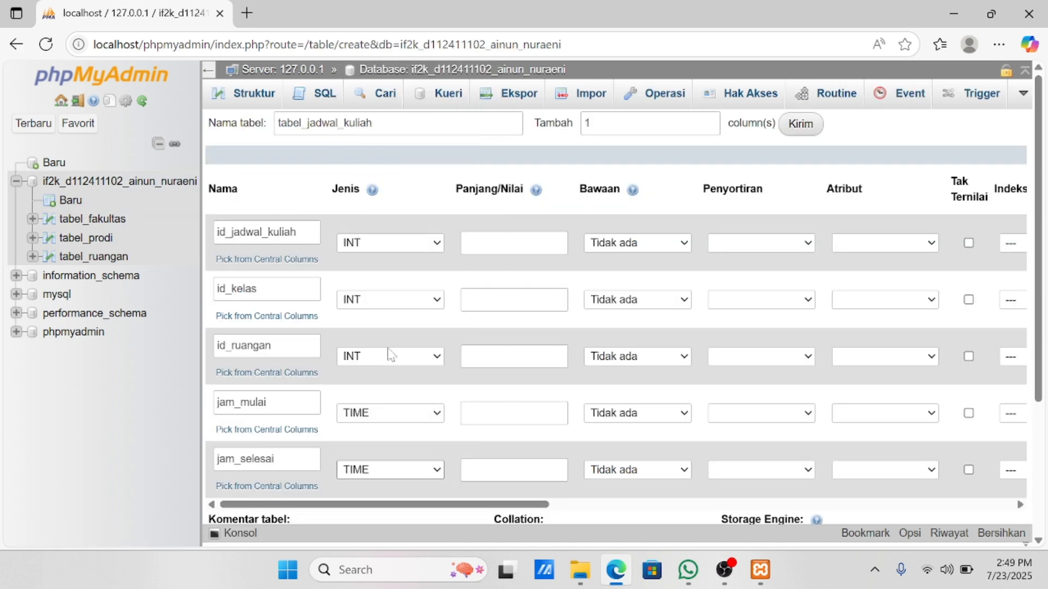
Set the column lengths of tabel_jadwal_kuliah to 30 for id_jadwal_kuliah, 20 for id_kelas and 30 for id_ruangan
{"action": "scroll", "coordinate": [389, 355], "scroll_direction": "right", "scroll_amount": 5}
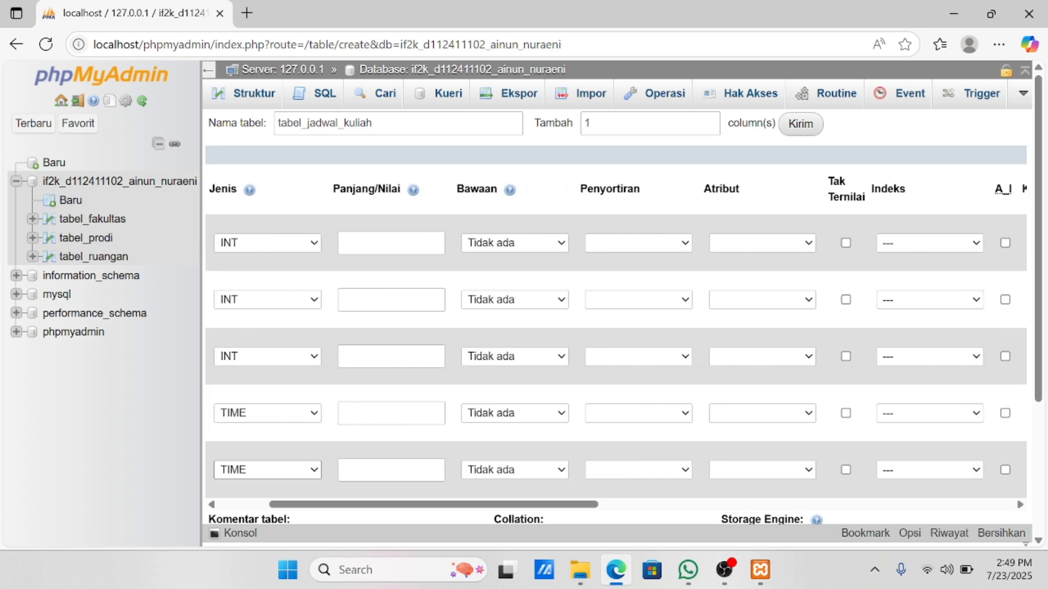
{"action": "left_click", "coordinate": [323, 243]}
{"action": "left_click", "coordinate": [332, 321]}
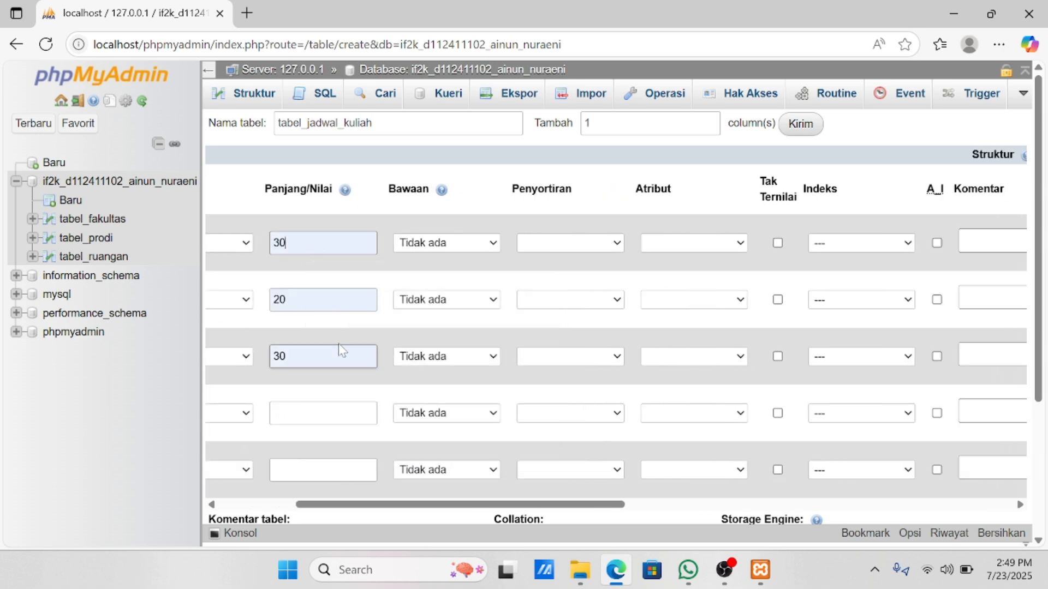
Make id_jadwal_kuliah the primary key of tabel_jadwal_kuliah
{"action": "scroll", "coordinate": [471, 296], "scroll_direction": "right", "scroll_amount": 3}
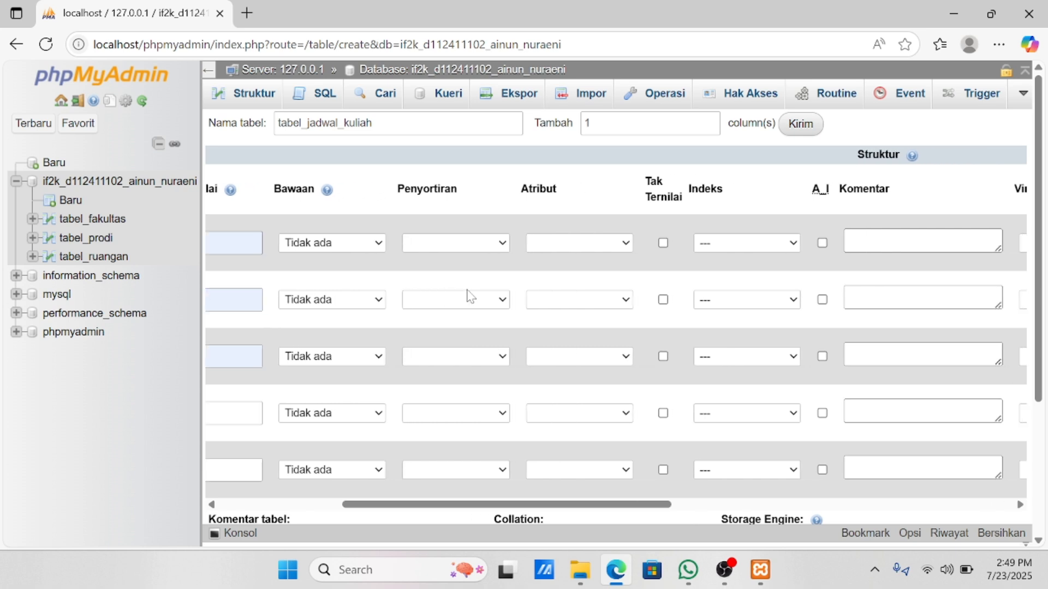
{"action": "scroll", "coordinate": [471, 296], "scroll_direction": "right", "scroll_amount": 2}
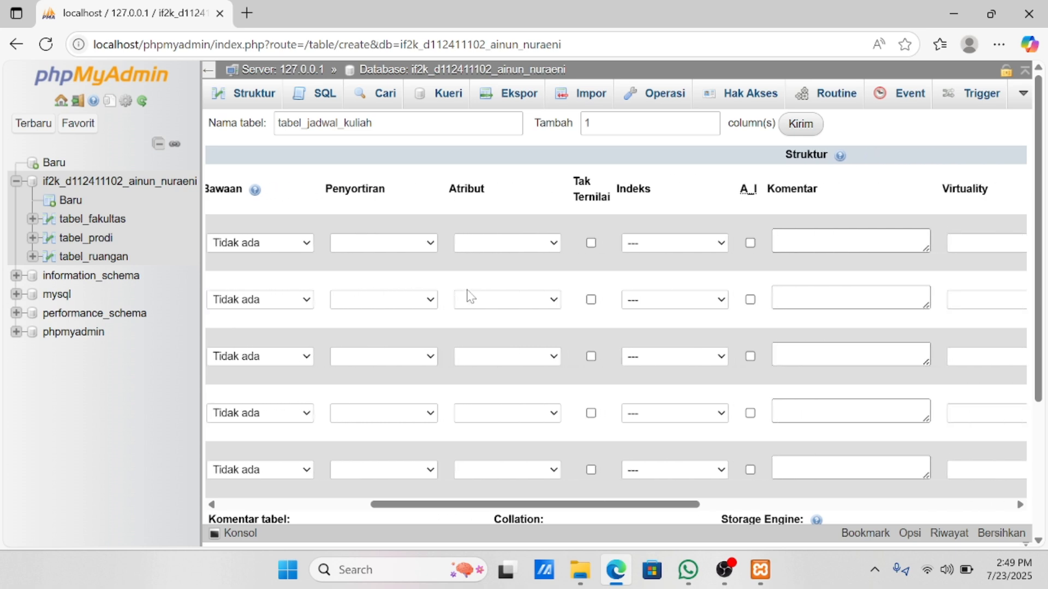
{"action": "left_click", "coordinate": [682, 244]}
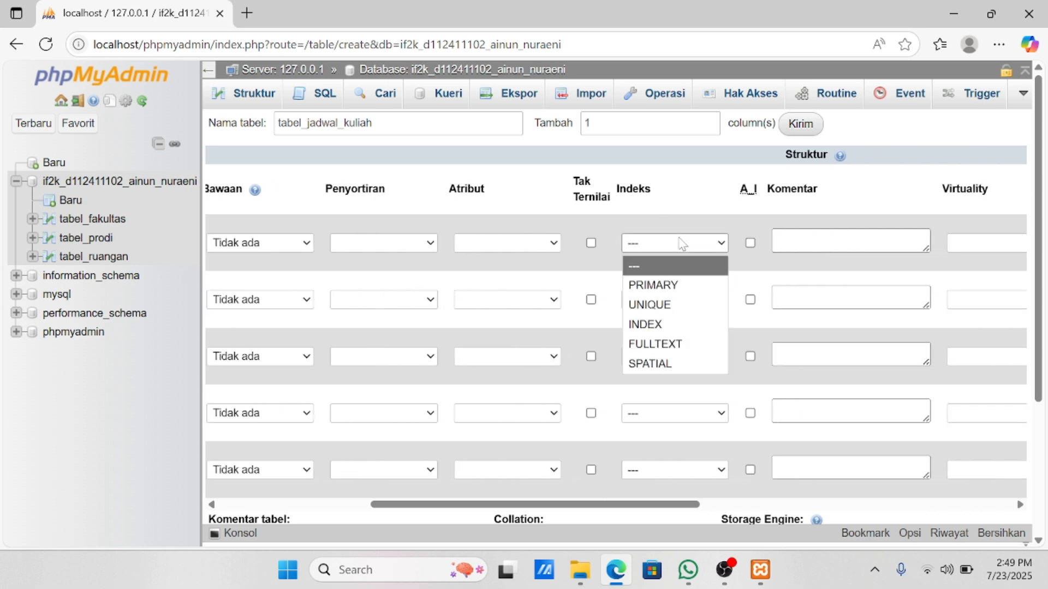
{"action": "left_click", "coordinate": [690, 290]}
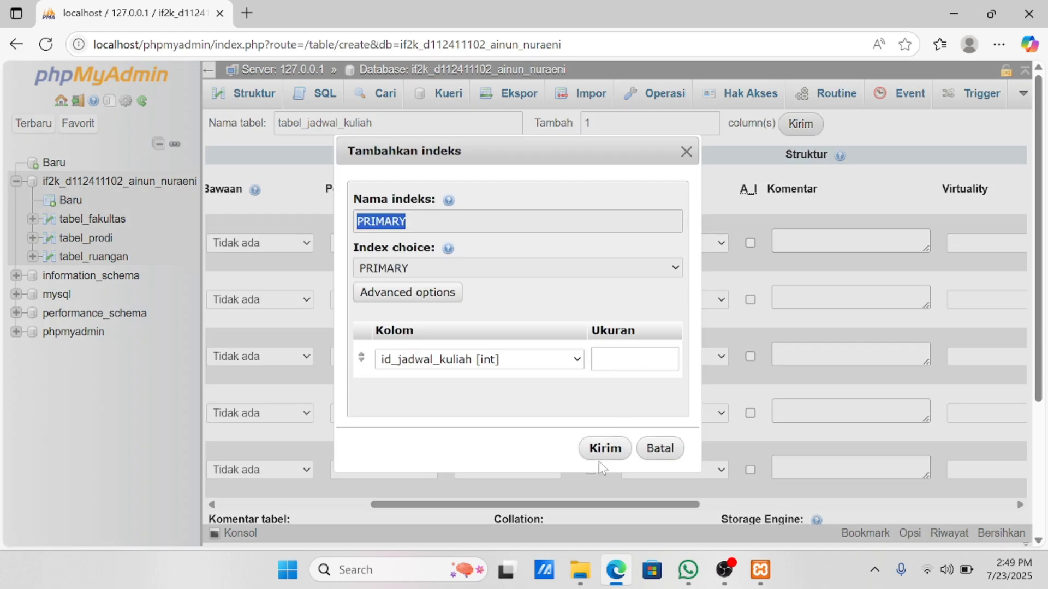
{"action": "left_click", "coordinate": [605, 449]}
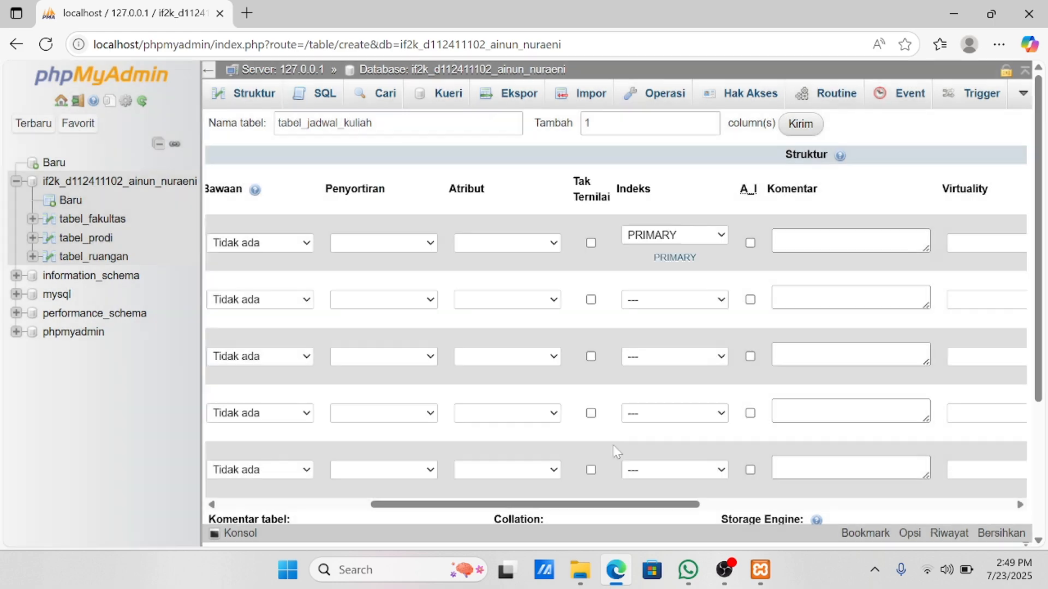
Add an INDEX on the id_kelas column of tabel_jadwal_kuliah
{"action": "left_click", "coordinate": [711, 307]}
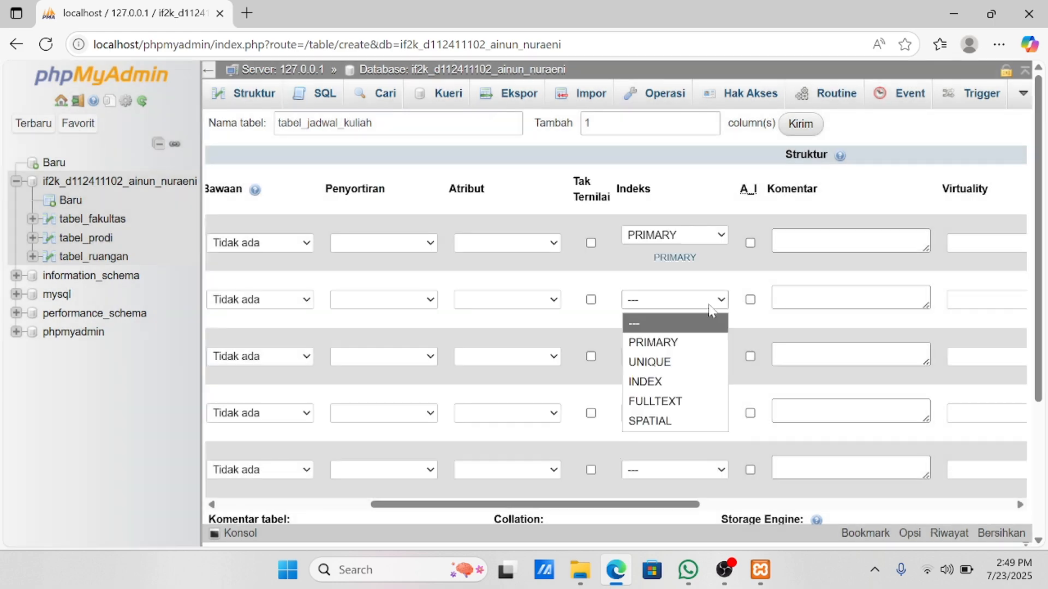
{"action": "left_click", "coordinate": [692, 382]}
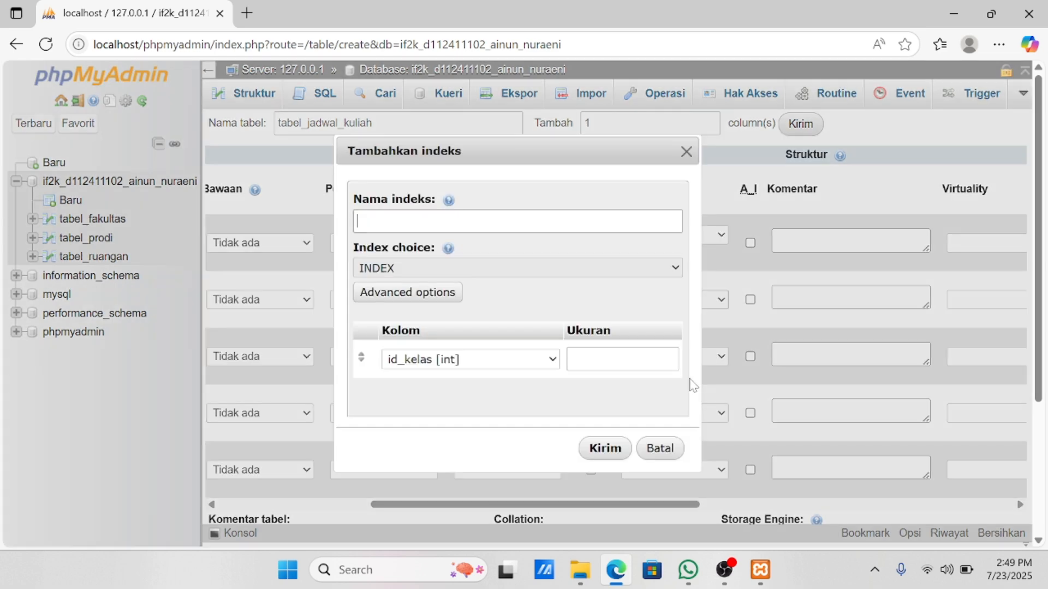
{"action": "left_click", "coordinate": [590, 451]}
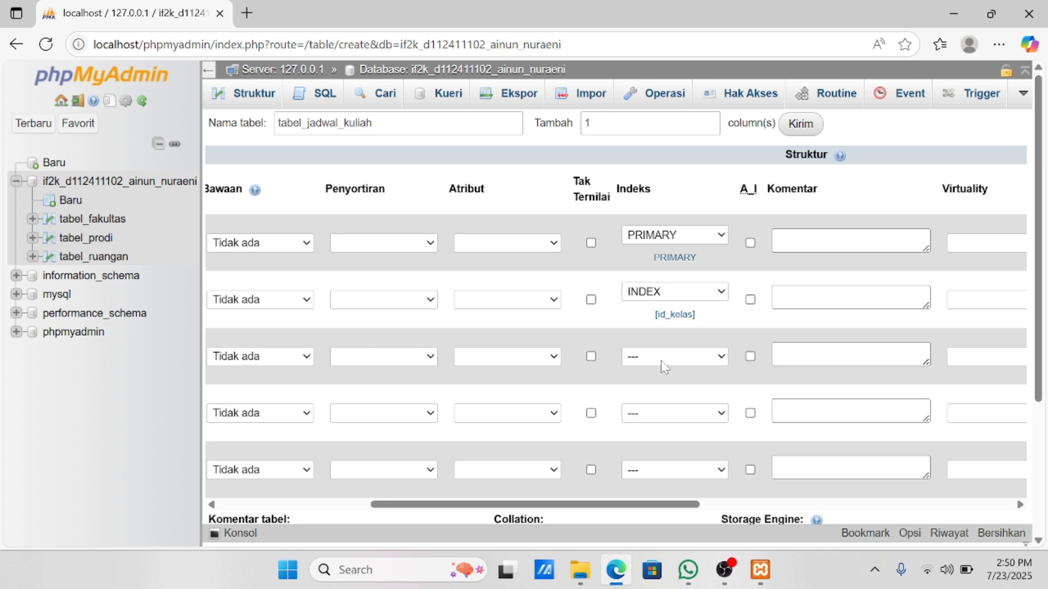
Add a single-column INDEX on id_ruangan and save tabel_jadwal_kuliah
{"action": "left_click", "coordinate": [661, 358]}
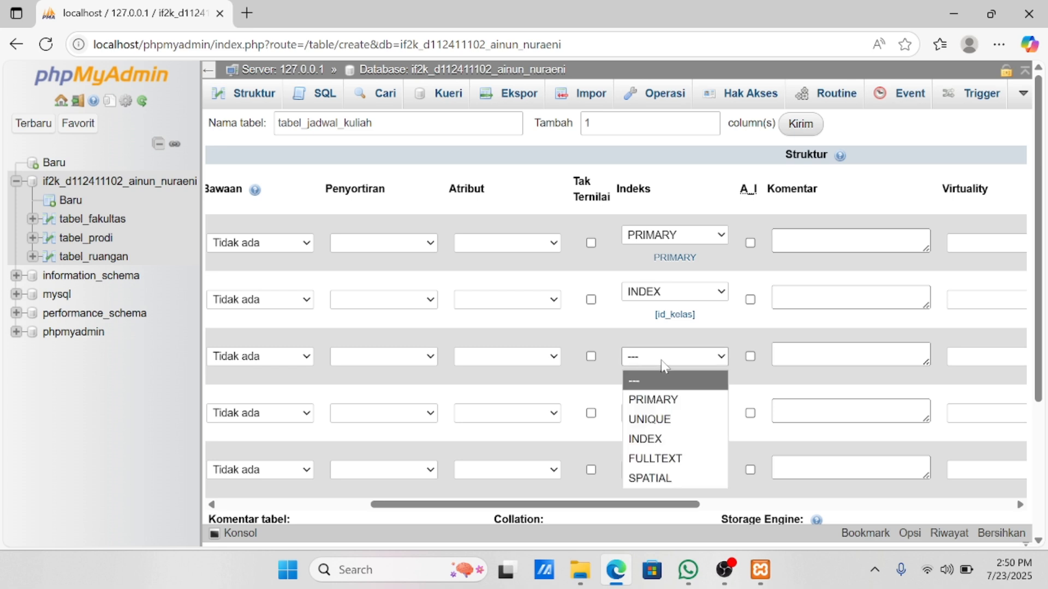
{"action": "left_click", "coordinate": [667, 442]}
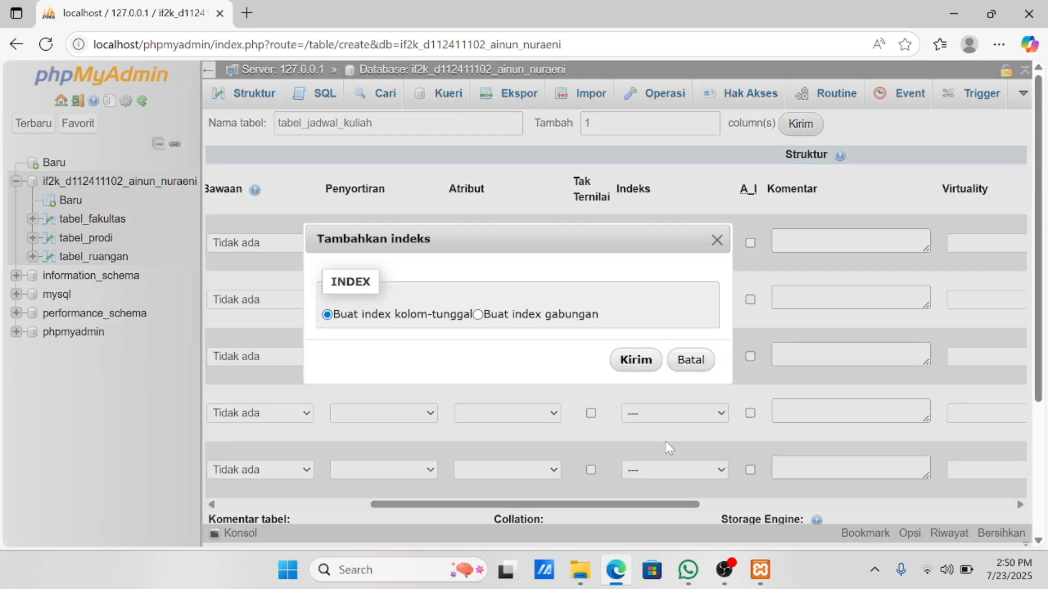
{"action": "left_click", "coordinate": [634, 358]}
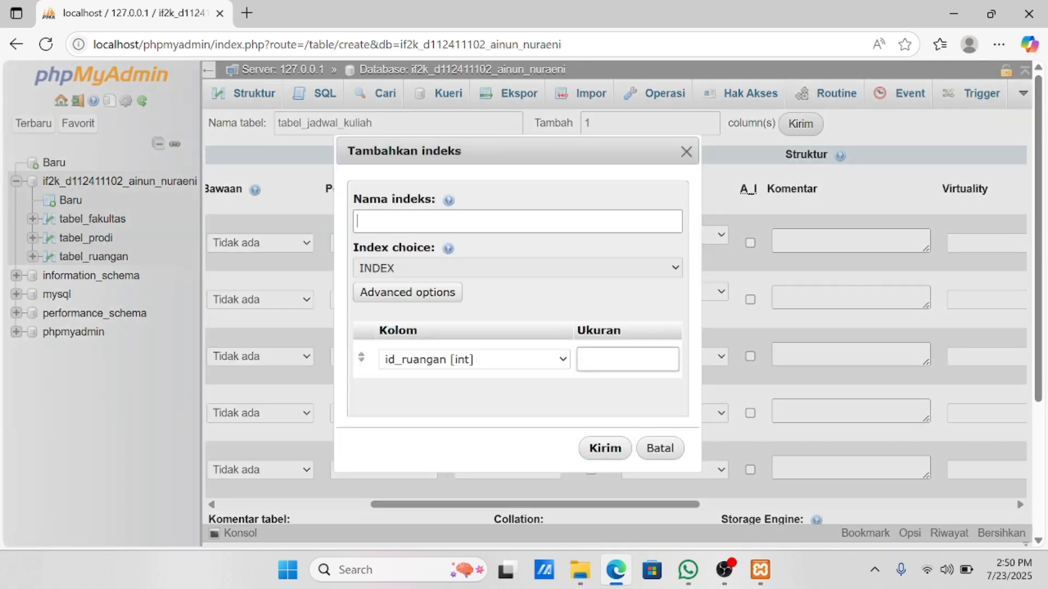
{"action": "left_click", "coordinate": [604, 453]}
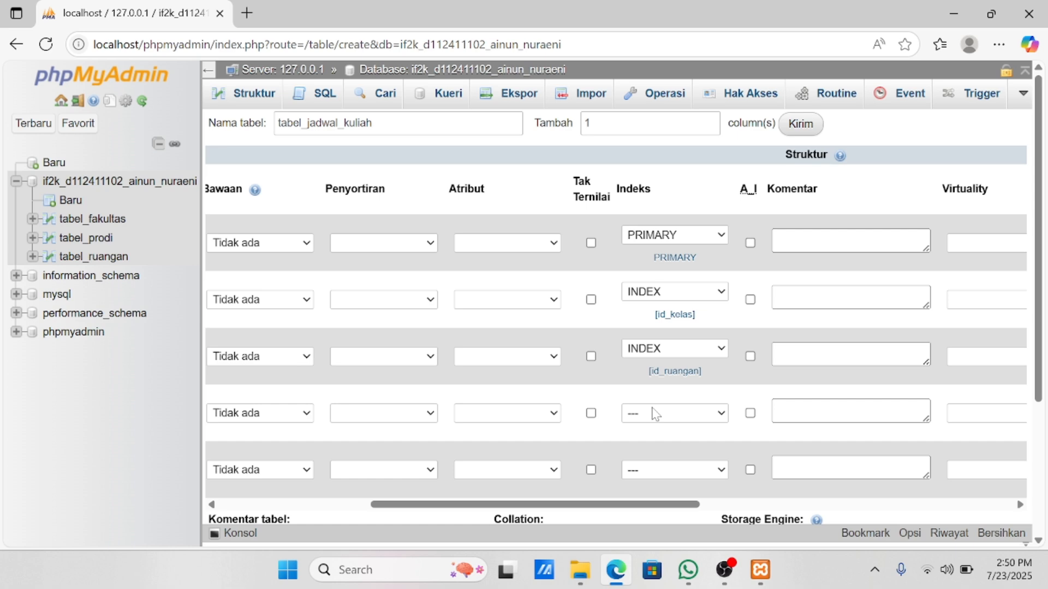
{"action": "scroll", "coordinate": [655, 415], "scroll_direction": "down", "scroll_amount": 10}
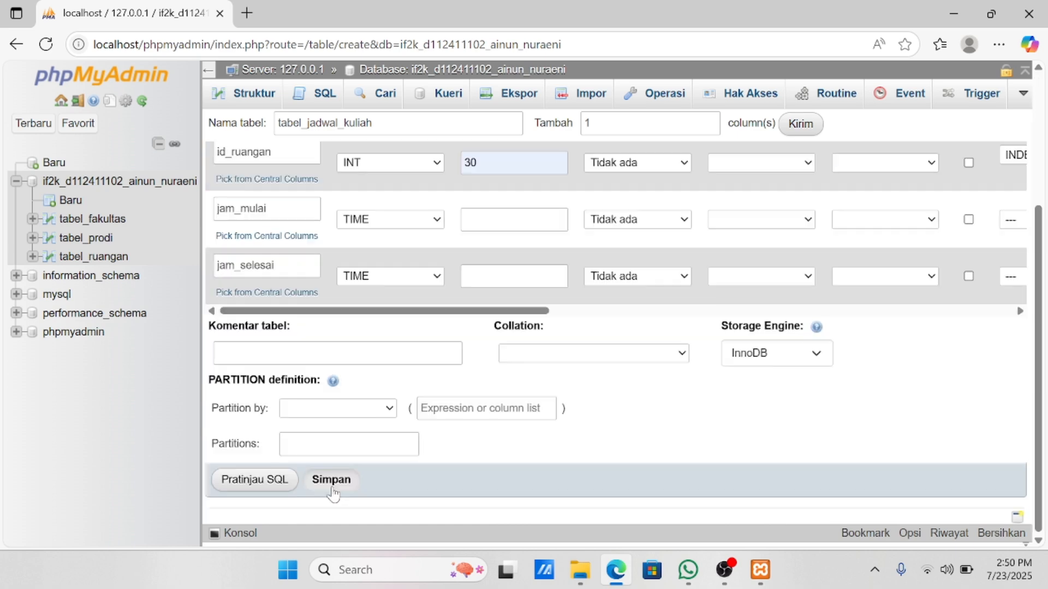
{"action": "left_click", "coordinate": [332, 486]}
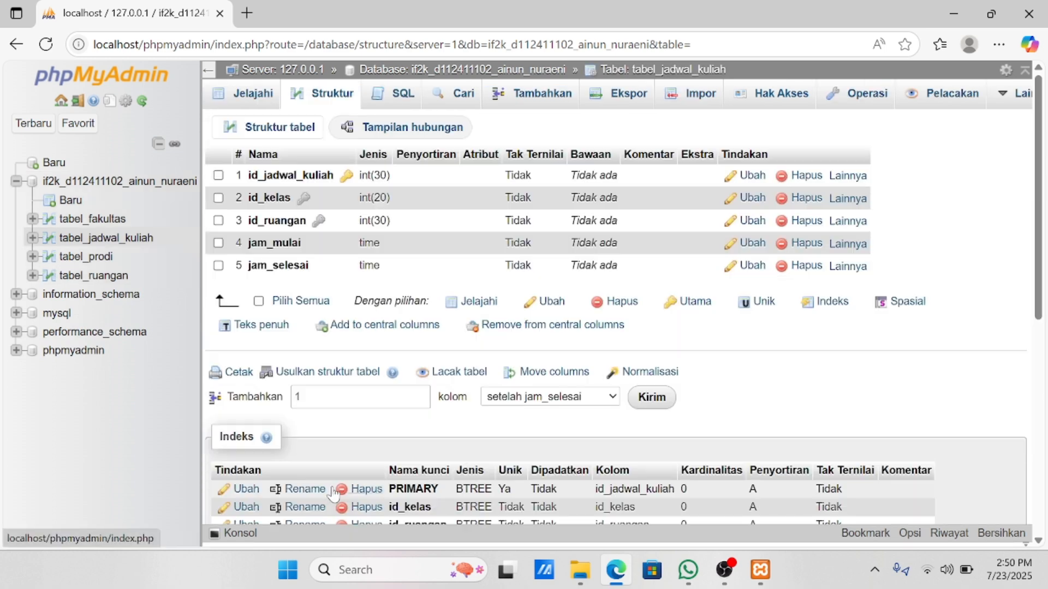
Start a new table tabel_user with id_user as INT 30, and username and password as VARCHAR
{"action": "left_click", "coordinate": [55, 201]}
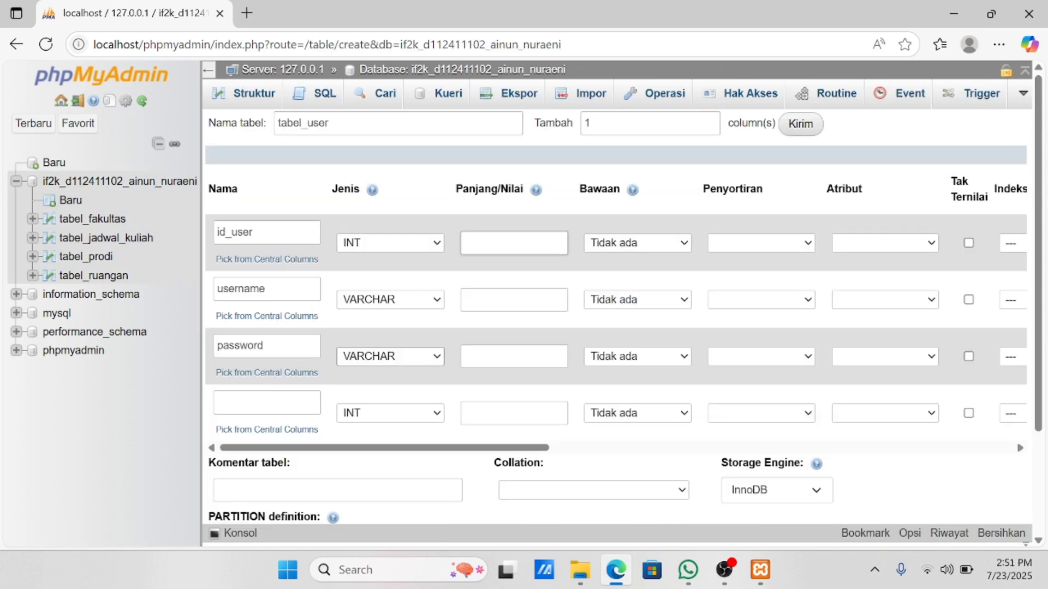
{"action": "left_click", "coordinate": [513, 243]}
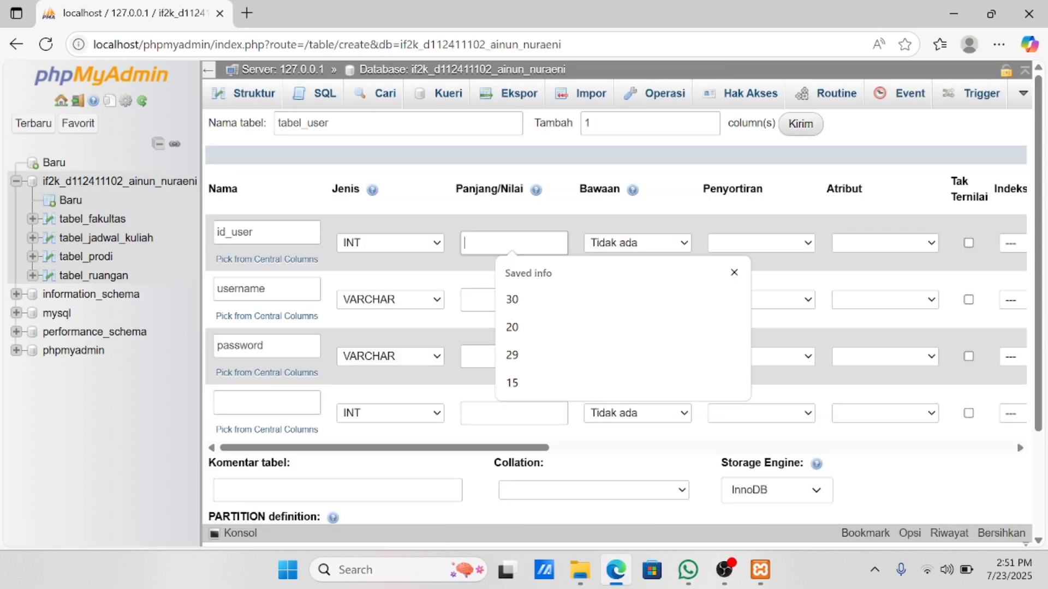
{"action": "left_click", "coordinate": [512, 300]}
Make id_user the primary key and save tabel_user
{"action": "scroll", "coordinate": [568, 300], "scroll_direction": "right", "scroll_amount": 5}
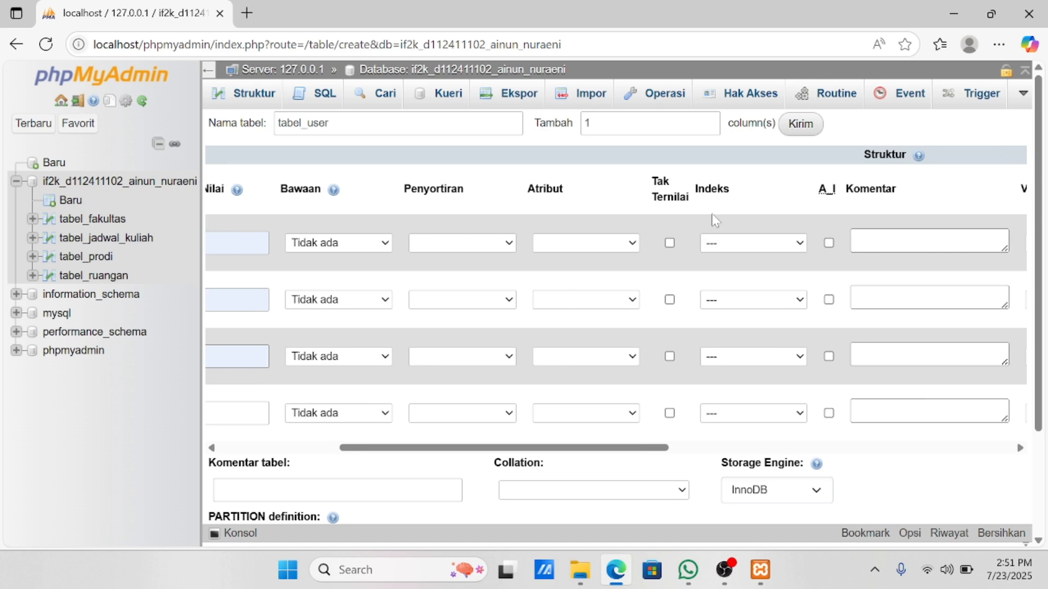
{"action": "left_click", "coordinate": [739, 243]}
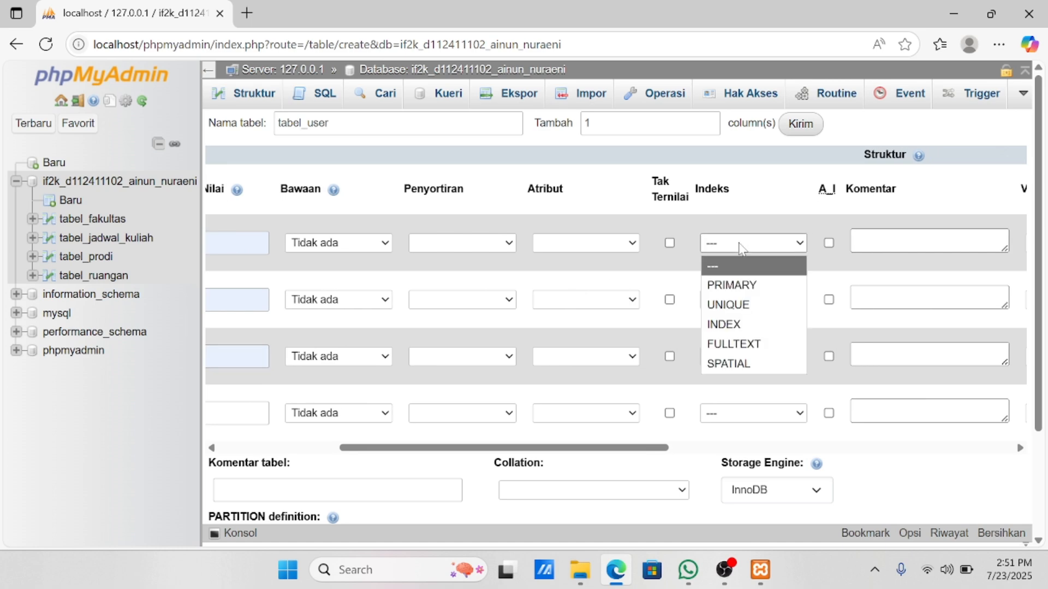
{"action": "left_click", "coordinate": [742, 285]}
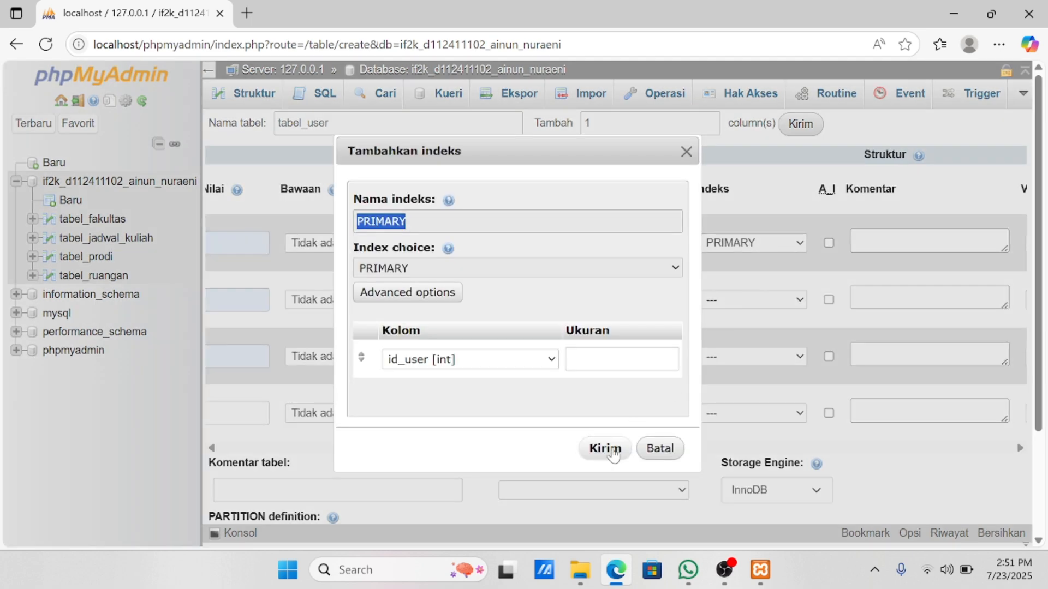
{"action": "left_click", "coordinate": [604, 449]}
{"action": "left_click_drag", "start_coordinate": [616, 447], "coordinate": [485, 448]}
{"action": "scroll", "coordinate": [486, 448], "scroll_direction": "down", "scroll_amount": 3}
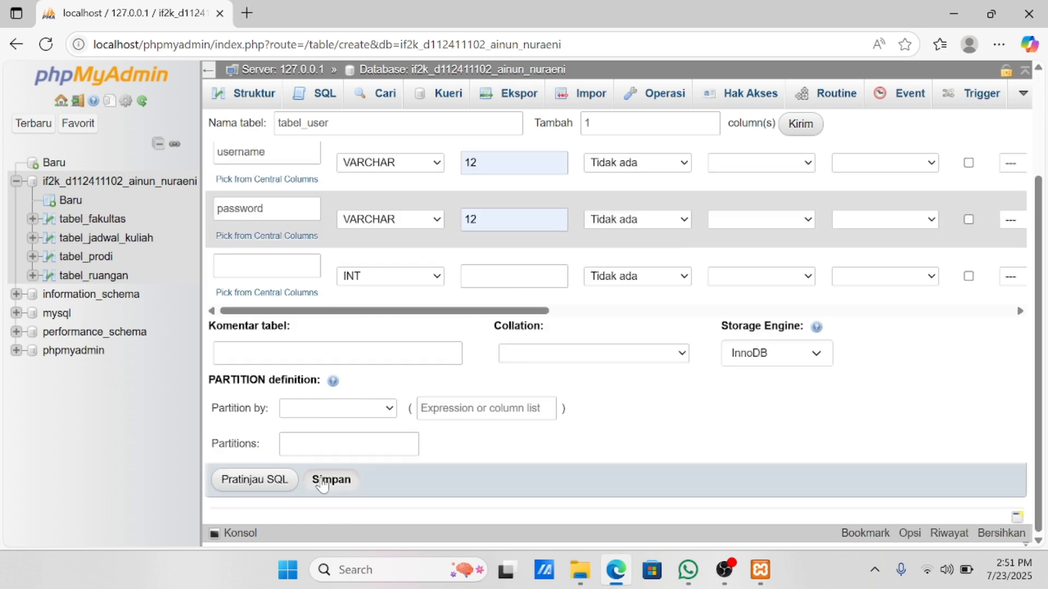
{"action": "left_click", "coordinate": [325, 479]}
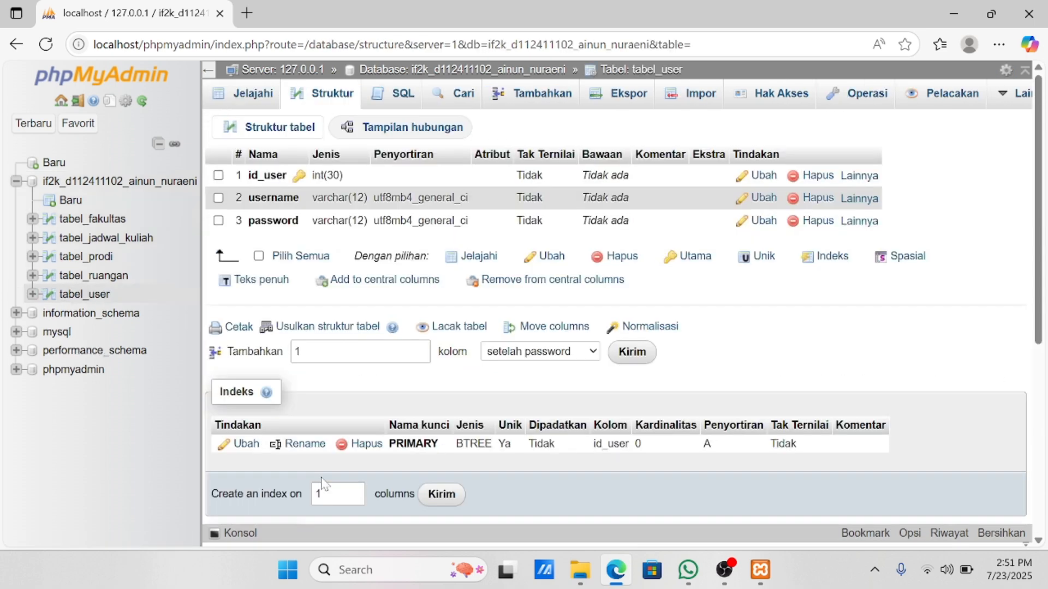
Start a new table tabel_absensi_mahasiswa with id_absensi INT 30, nim VARCHAR 12, id_jadwal INT 12 and status VARCHAR 20
{"action": "left_click", "coordinate": [50, 202]}
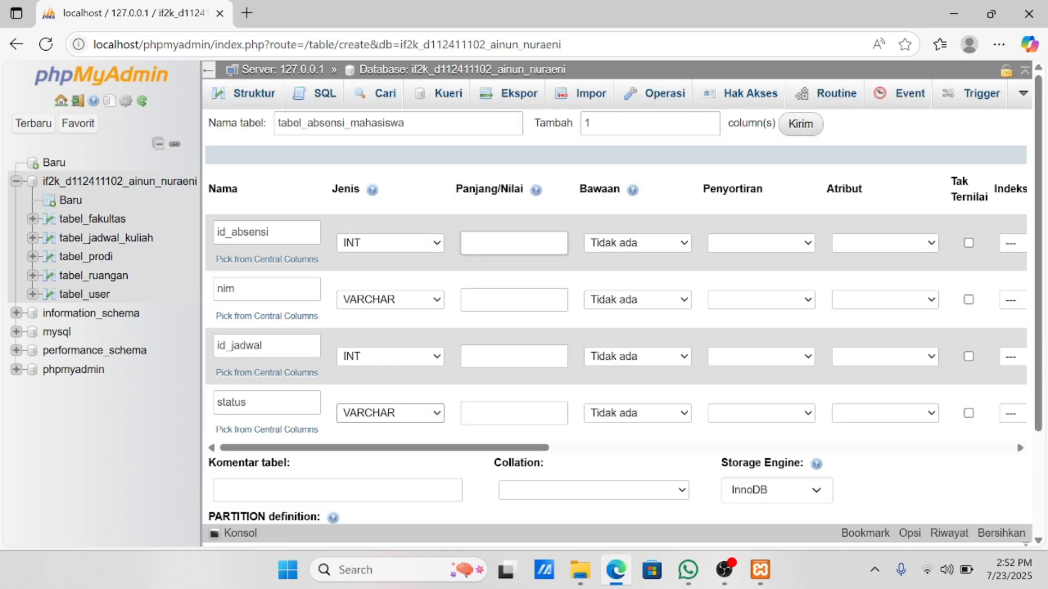
{"action": "left_click", "coordinate": [513, 243]}
{"action": "left_click", "coordinate": [517, 322]}
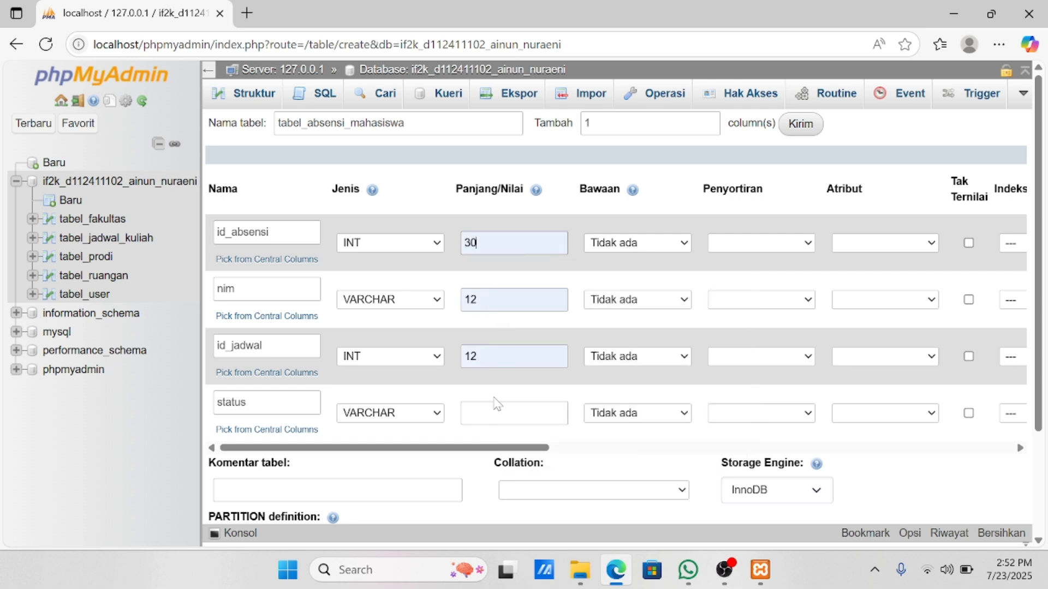
{"action": "left_click", "coordinate": [498, 407]}
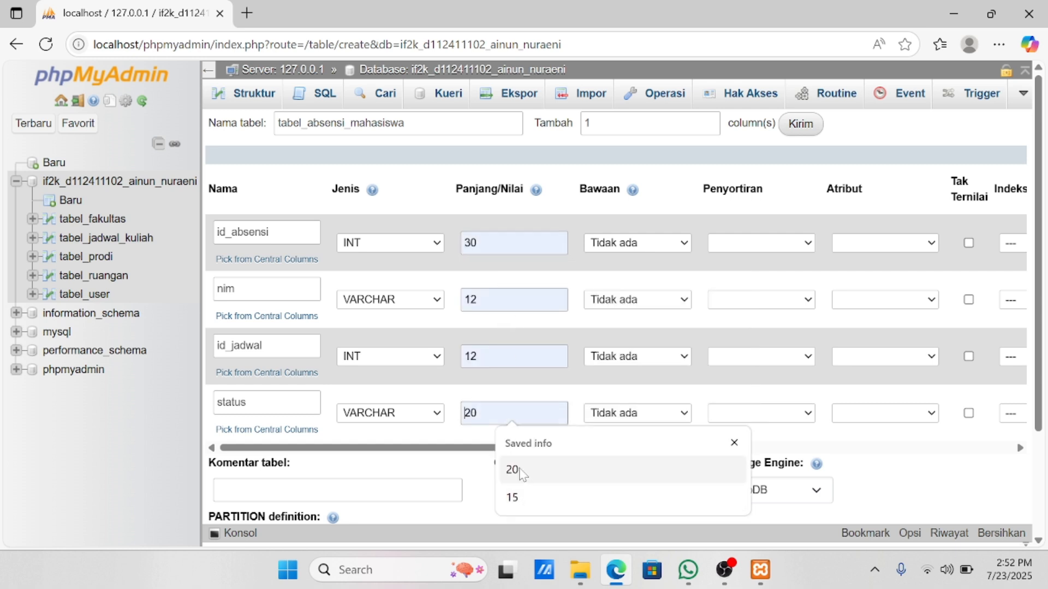
{"action": "left_click", "coordinate": [513, 470]}
Make id_absensi the primary key of tabel_absensi_mahasiswa
{"action": "scroll", "coordinate": [517, 385], "scroll_direction": "right", "scroll_amount": 3}
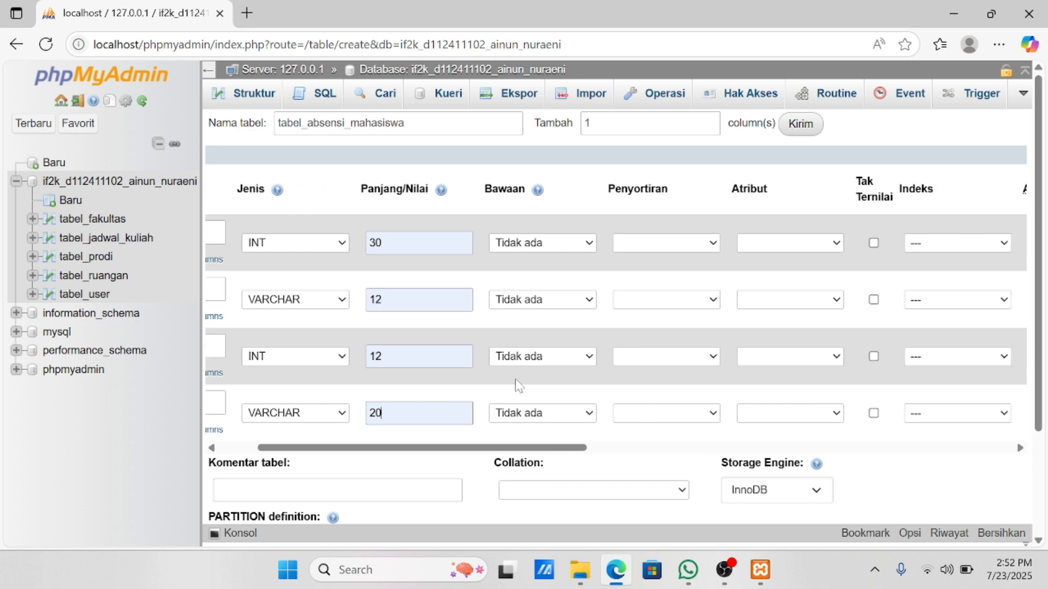
{"action": "scroll", "coordinate": [518, 385], "scroll_direction": "right", "scroll_amount": 3}
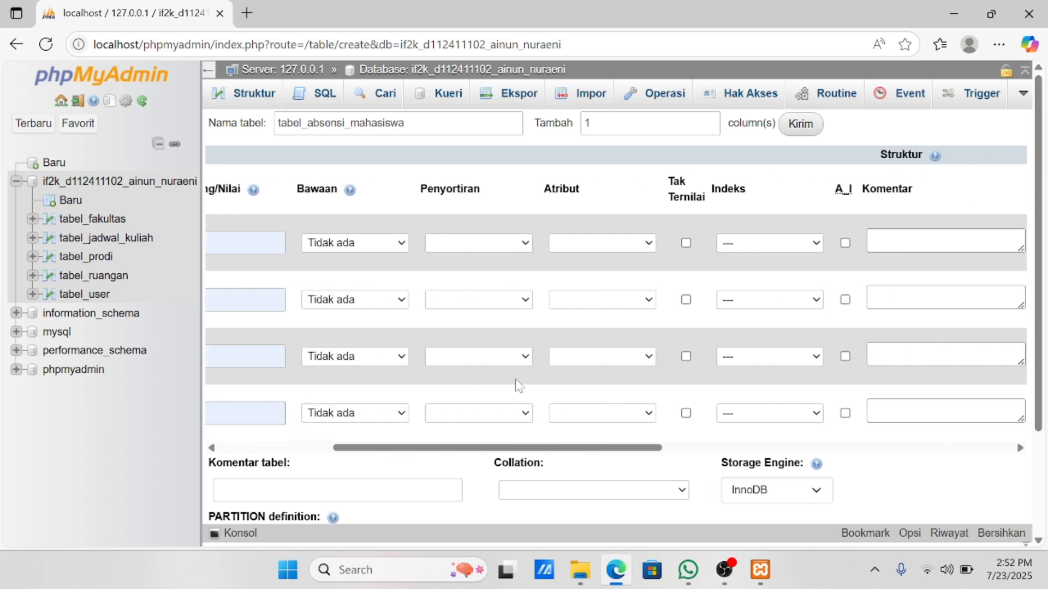
{"action": "left_click", "coordinate": [715, 243]}
{"action": "left_click", "coordinate": [721, 262]}
{"action": "left_click", "coordinate": [606, 448]}
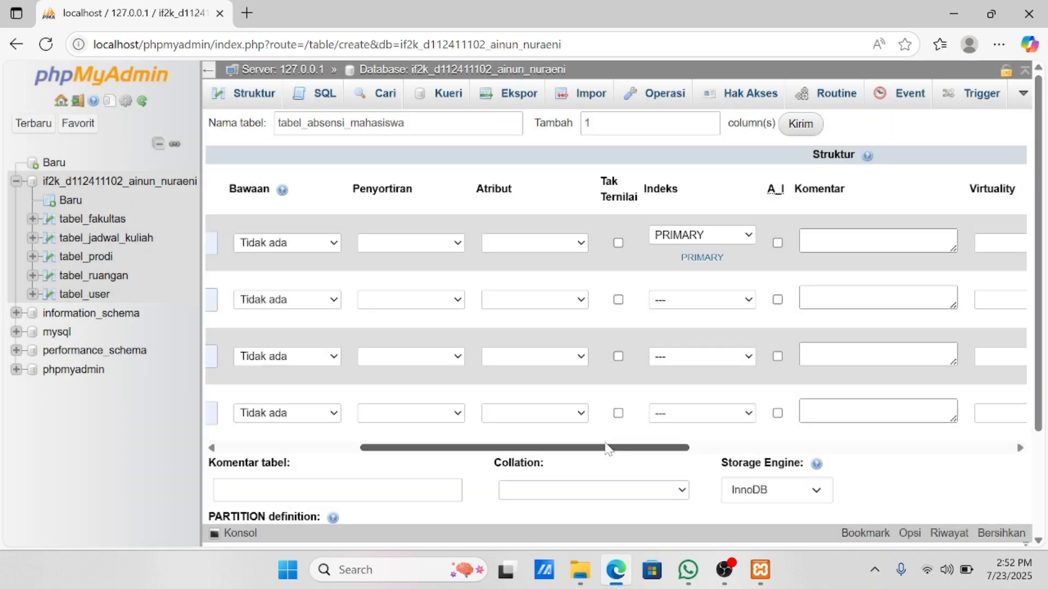
Add a single-column INDEX on the nim column of tabel_absensi_mahasiswa
{"action": "left_click", "coordinate": [734, 303]}
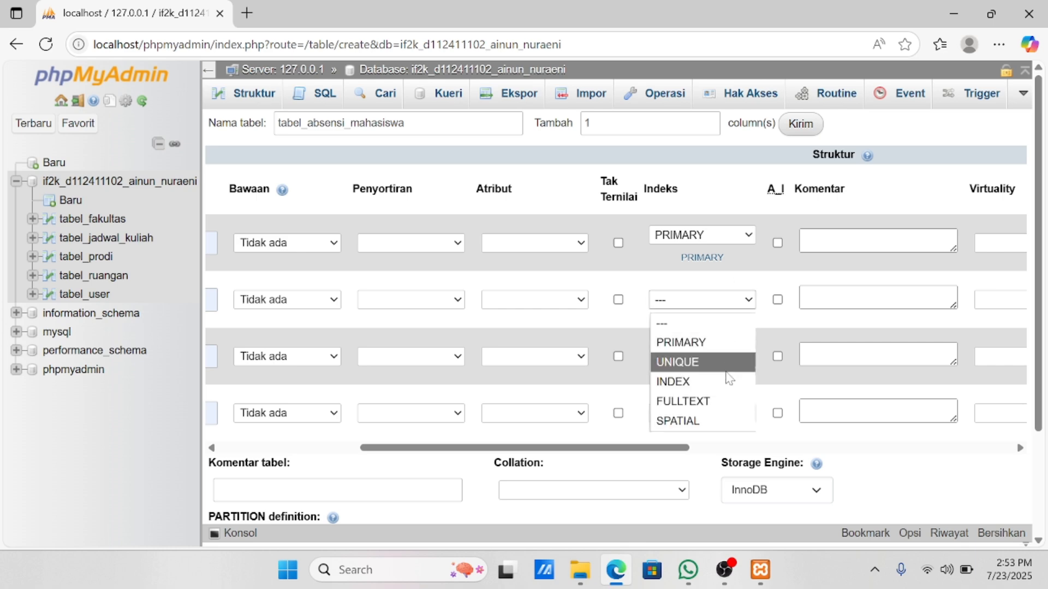
{"action": "left_click", "coordinate": [729, 382]}
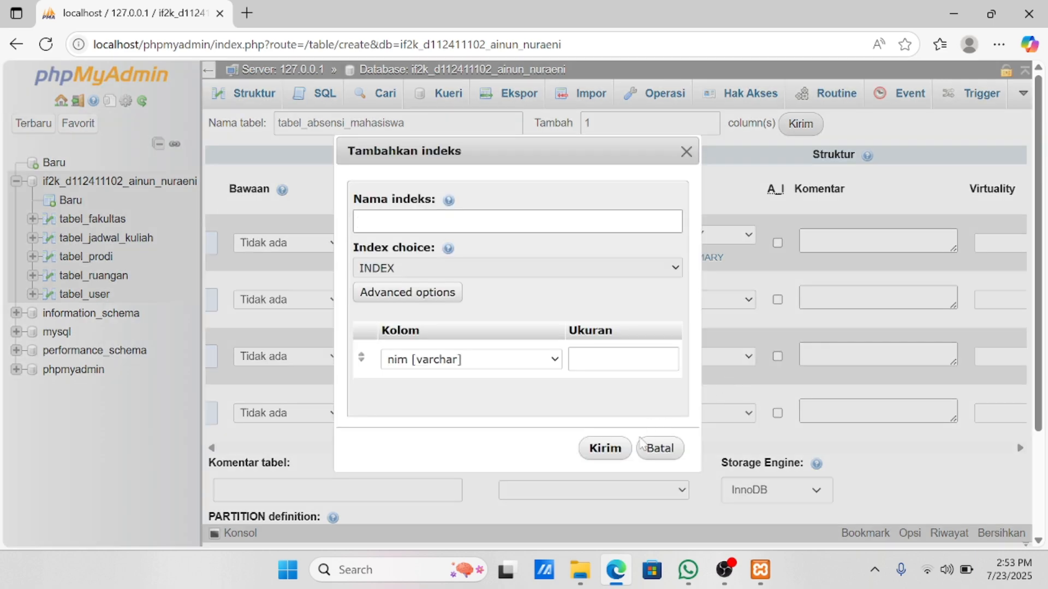
{"action": "left_click", "coordinate": [603, 448]}
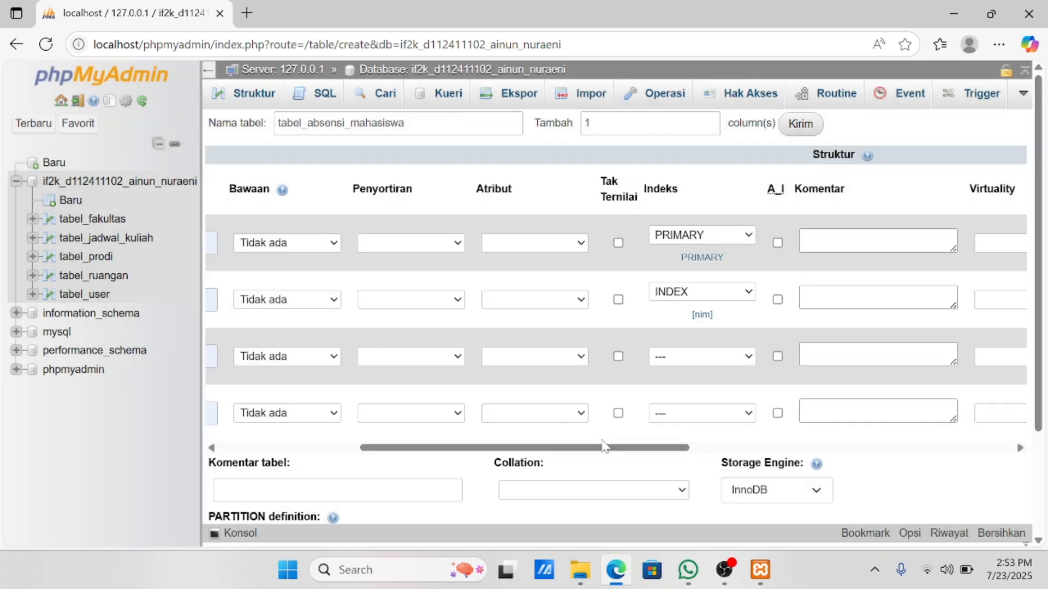
Add a single-column INDEX on id_jadwal and save tabel_absensi_mahasiswa
{"action": "left_click", "coordinate": [697, 356]}
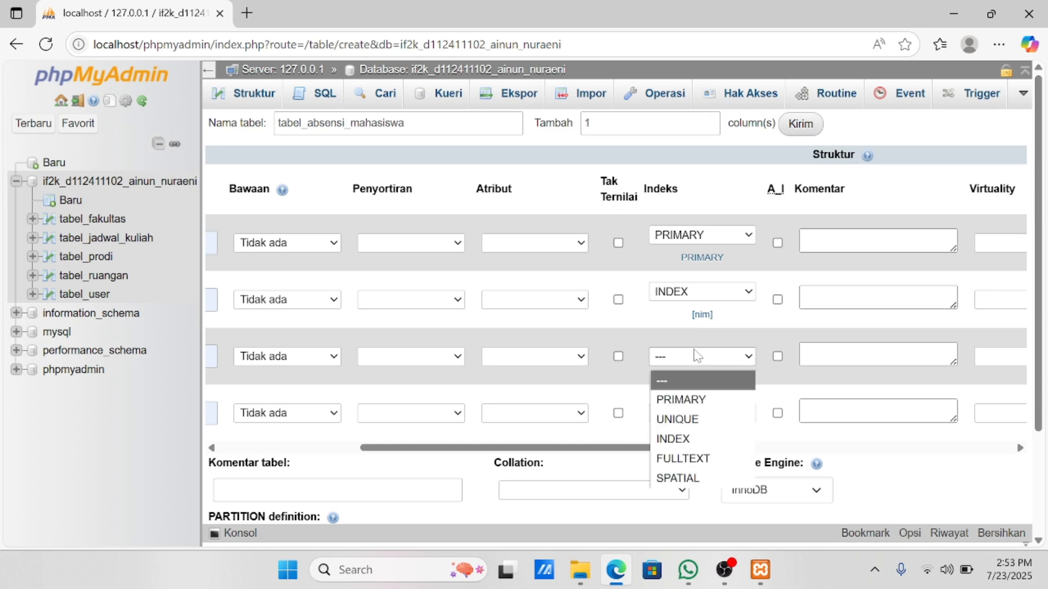
{"action": "left_click", "coordinate": [703, 440]}
{"action": "left_click", "coordinate": [634, 363]}
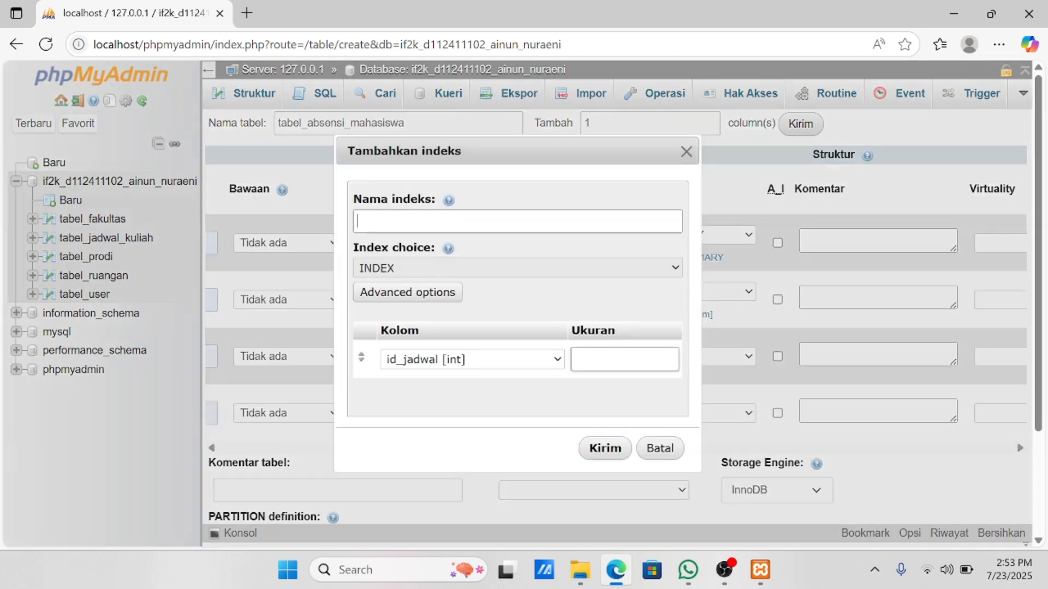
{"action": "left_click", "coordinate": [613, 450]}
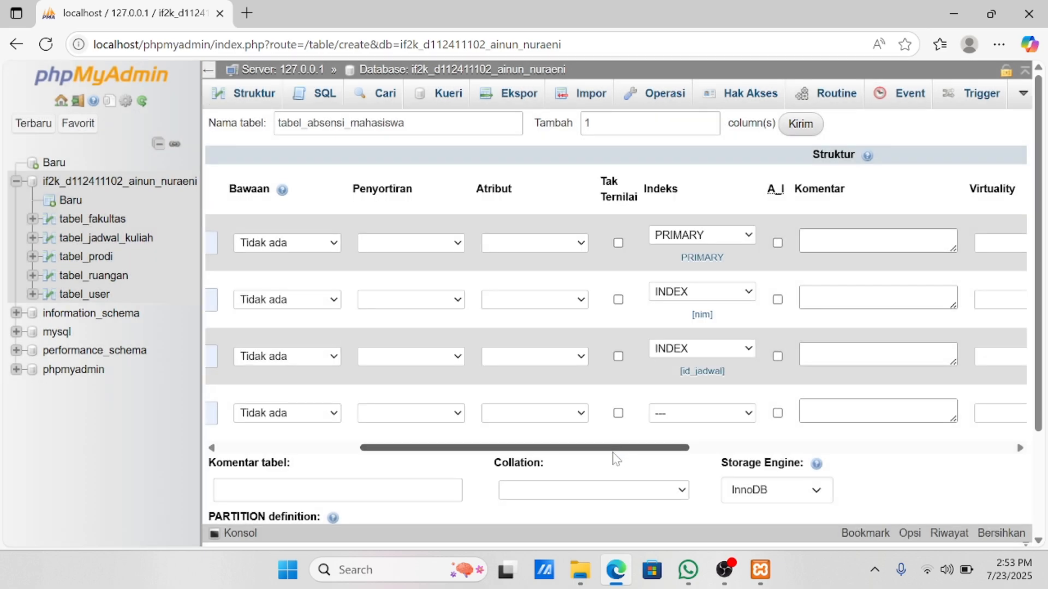
{"action": "scroll", "coordinate": [491, 475], "scroll_direction": "down", "scroll_amount": 2}
{"action": "left_click", "coordinate": [331, 486]}
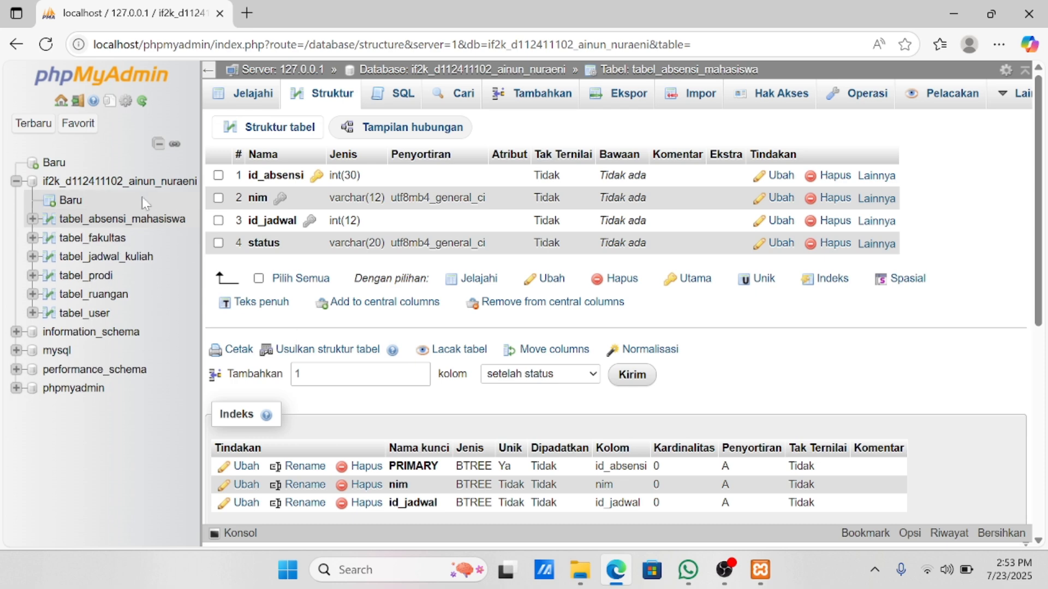
Open the Designer view for the whole university database
{"action": "left_click", "coordinate": [93, 186]}
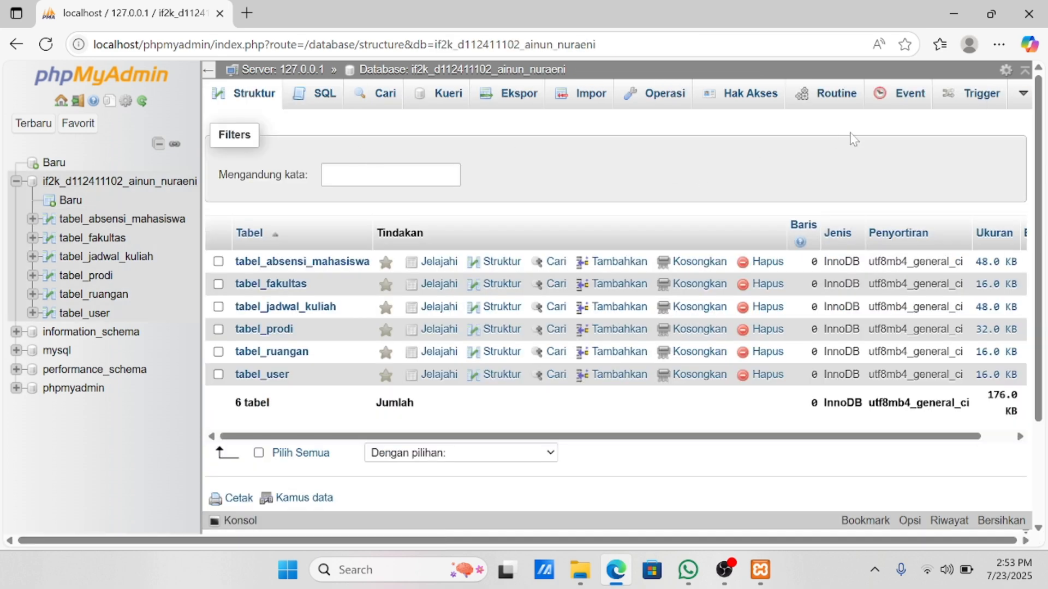
{"action": "left_click", "coordinate": [1020, 101]}
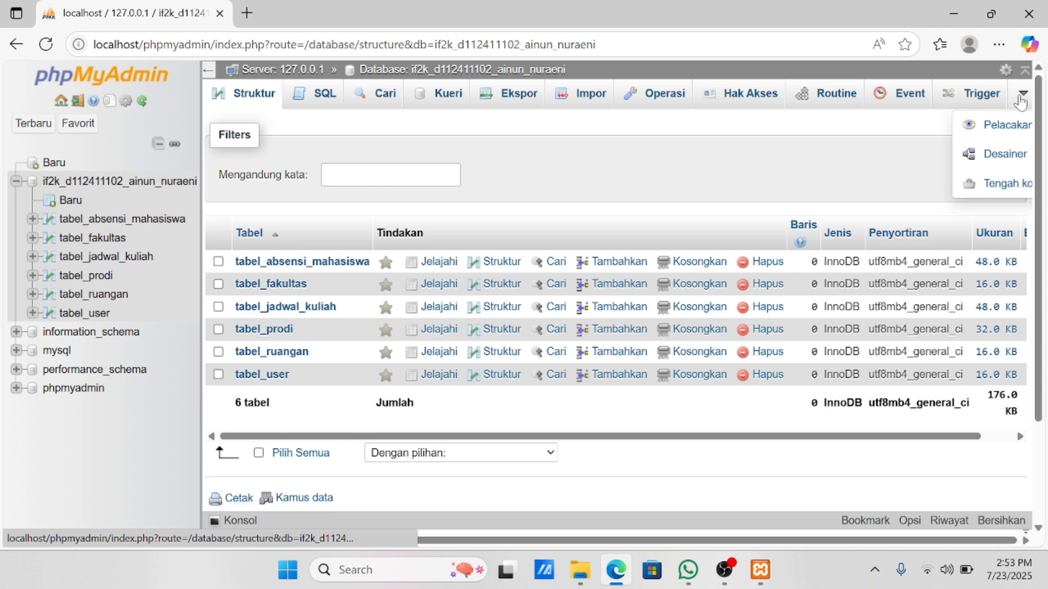
{"action": "left_click", "coordinate": [997, 155]}
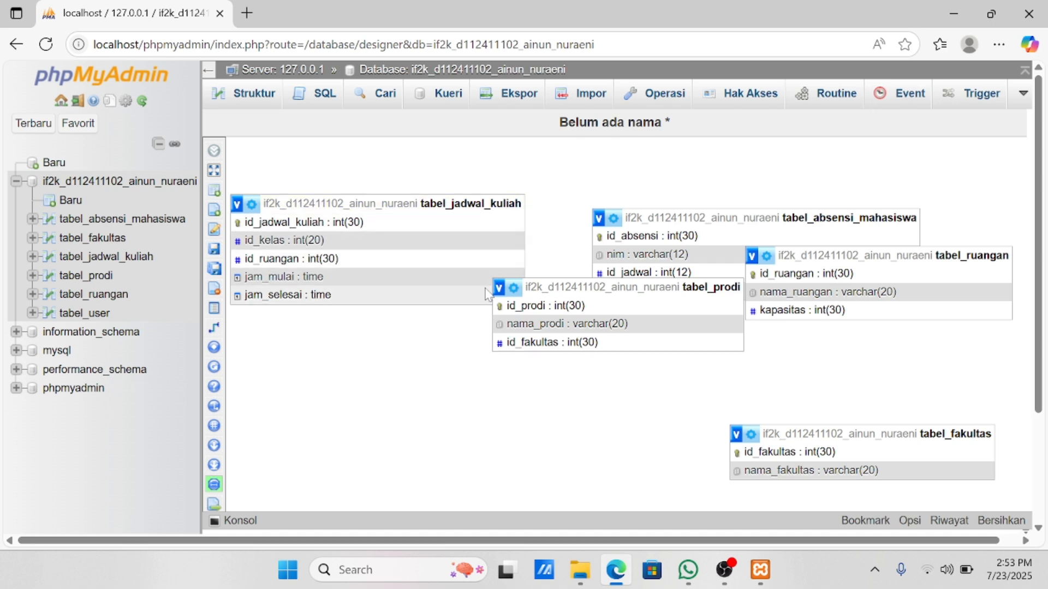
Create a foreign key relationship from id_fakultas in tabel_fakultas to id_prodi in tabel_prodi, leaving the on delete and on update options unset
{"action": "mouse_move", "coordinate": [205, 323]}
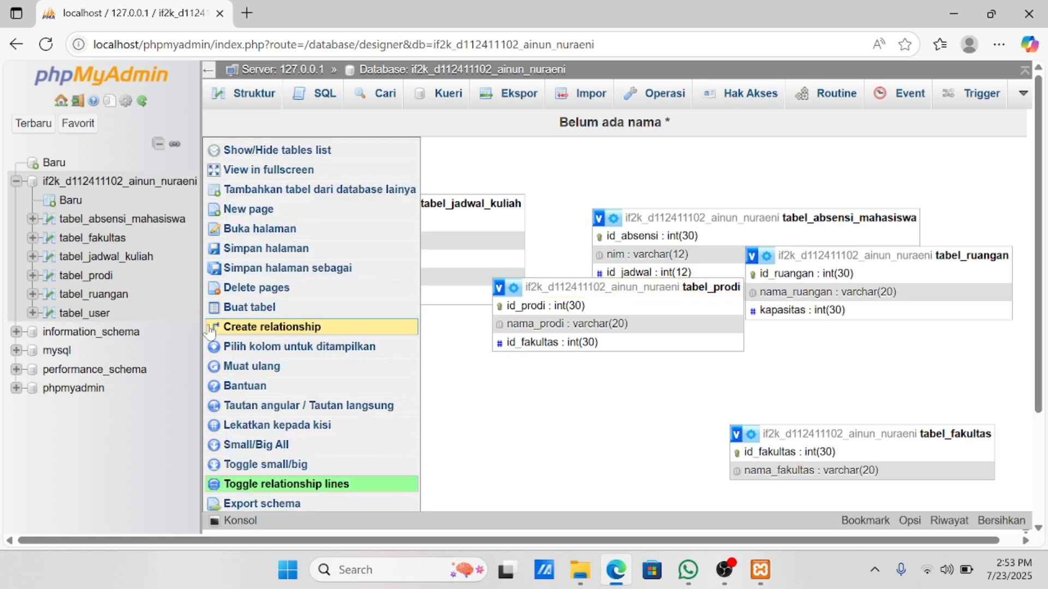
{"action": "left_click", "coordinate": [216, 328]}
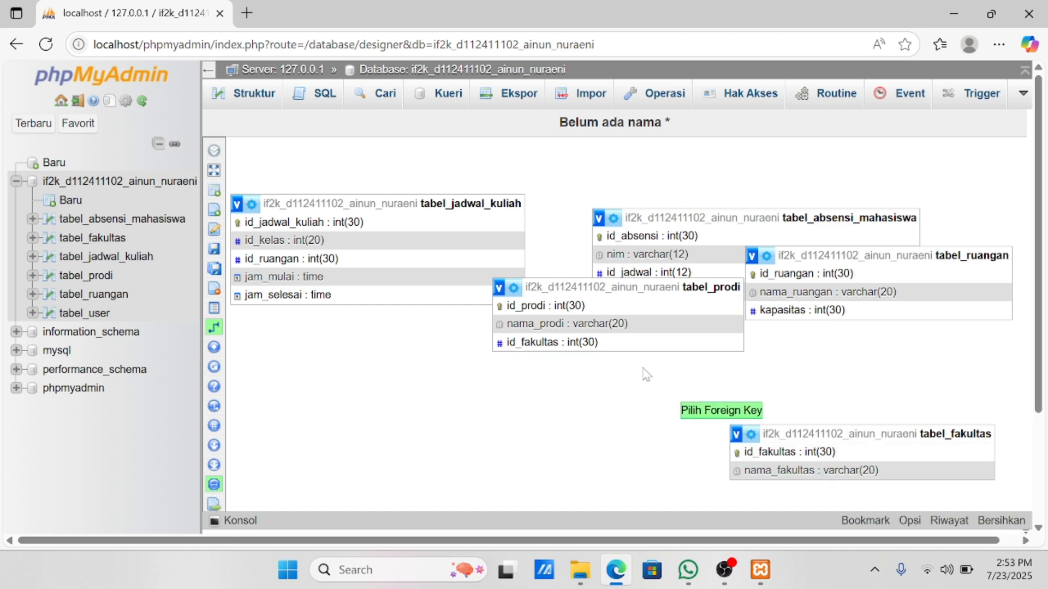
{"action": "left_click", "coordinate": [552, 308]}
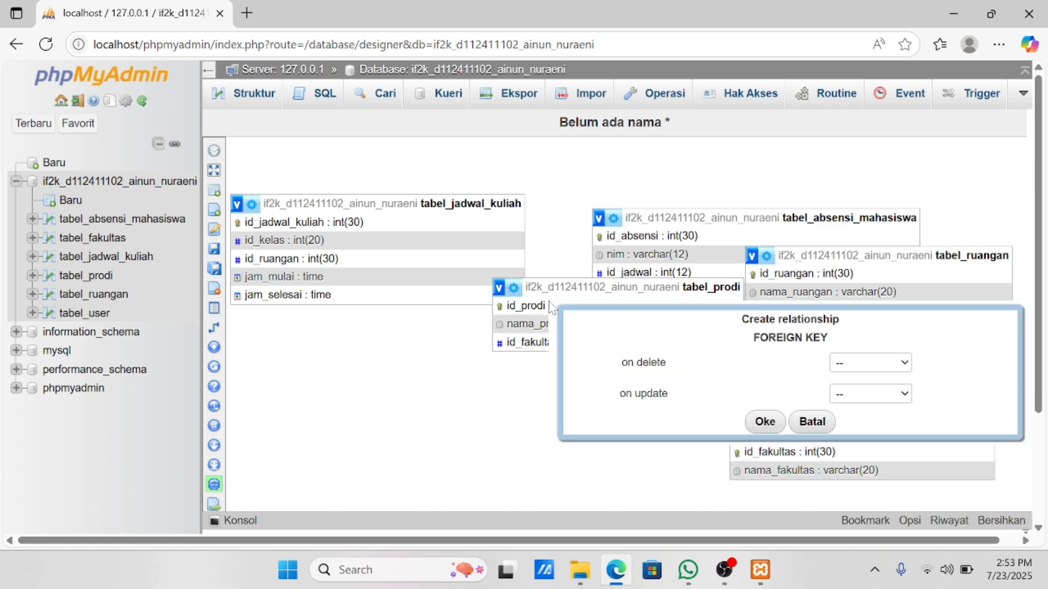
{"action": "left_click", "coordinate": [766, 422]}
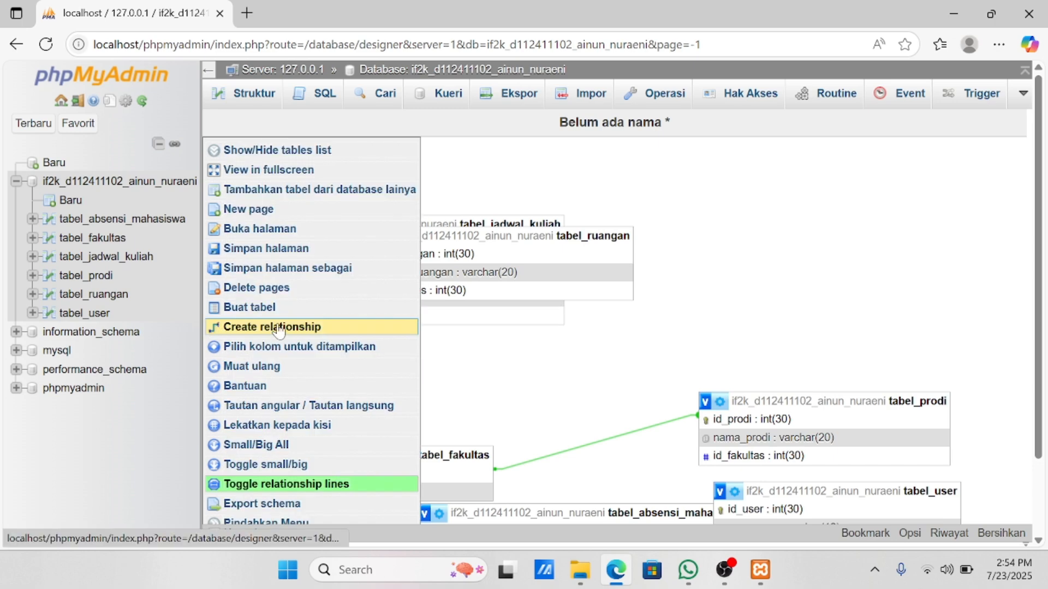
Create a foreign key relationship from id_prodi in tabel_prodi to id_ruangan in tabel_ruangan
{"action": "left_click", "coordinate": [214, 328]}
{"action": "left_click", "coordinate": [732, 425]}
{"action": "left_click", "coordinate": [795, 368]}
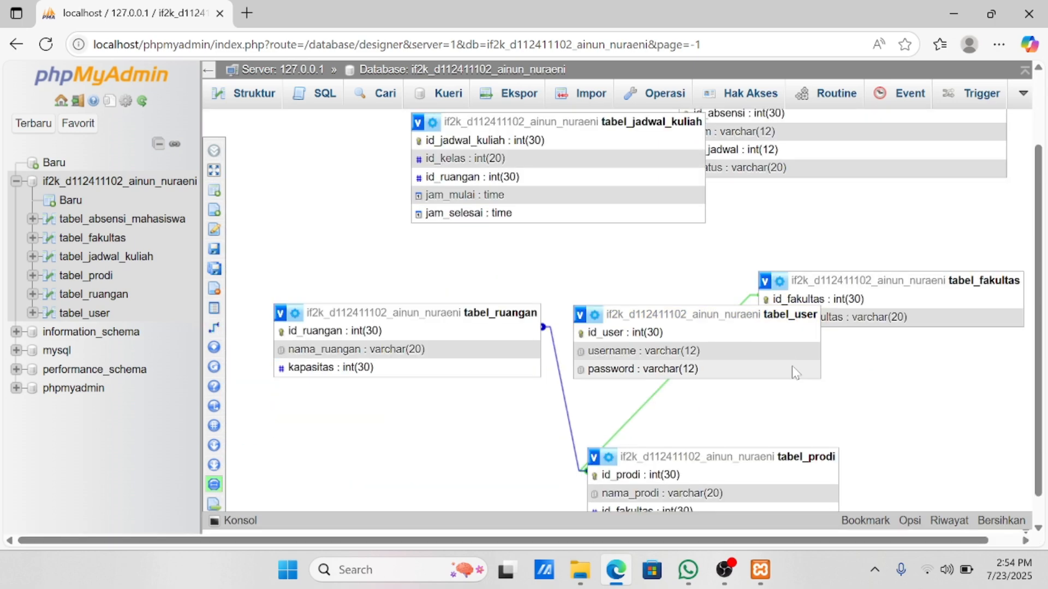
Create a foreign key relationship from id_ruangan in tabel_ruangan to id_jadwal_kuliah in tabel_jadwal_kuliah
{"action": "left_click", "coordinate": [214, 328]}
{"action": "left_click", "coordinate": [407, 331]}
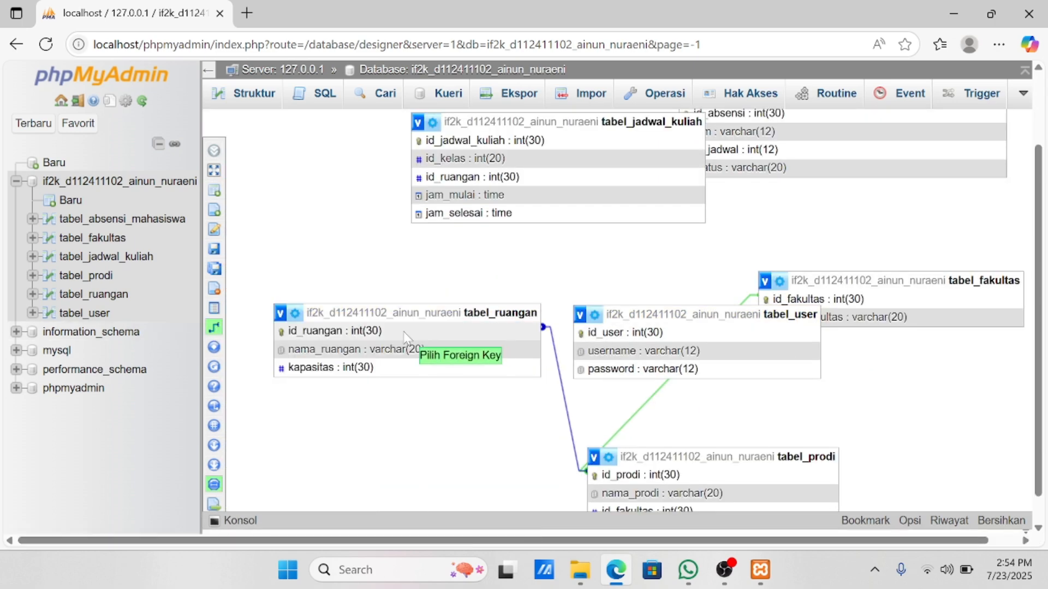
{"action": "left_click", "coordinate": [453, 176]}
{"action": "left_click", "coordinate": [698, 258]}
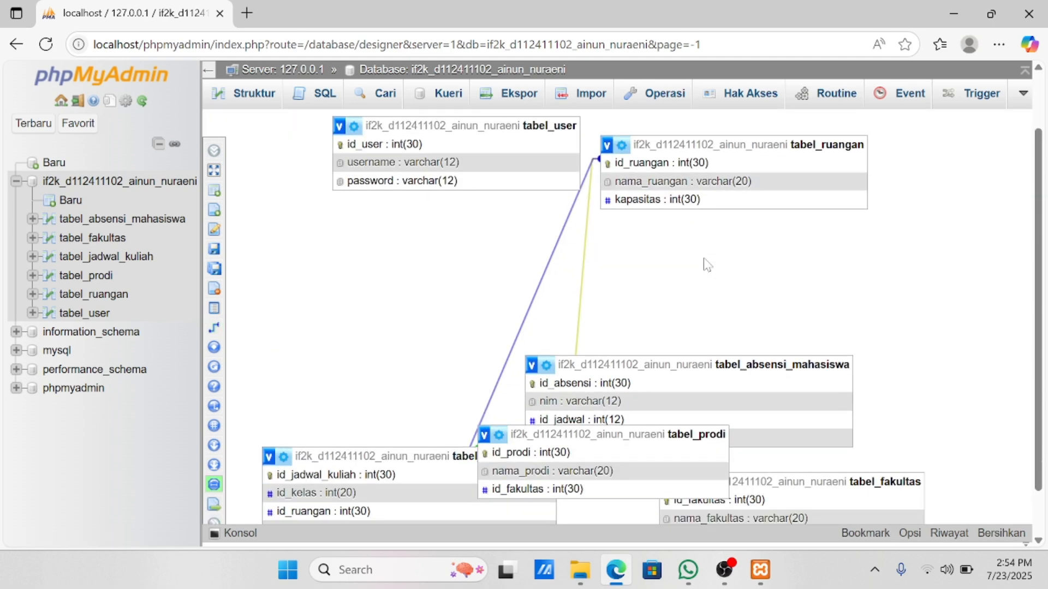
Create a foreign key relationship from id_jadwal_kuliah in tabel_jadwal_kuliah to id_user in tabel_user
{"action": "left_click", "coordinate": [213, 329]}
{"action": "scroll", "coordinate": [628, 276], "scroll_direction": "down", "scroll_amount": 1}
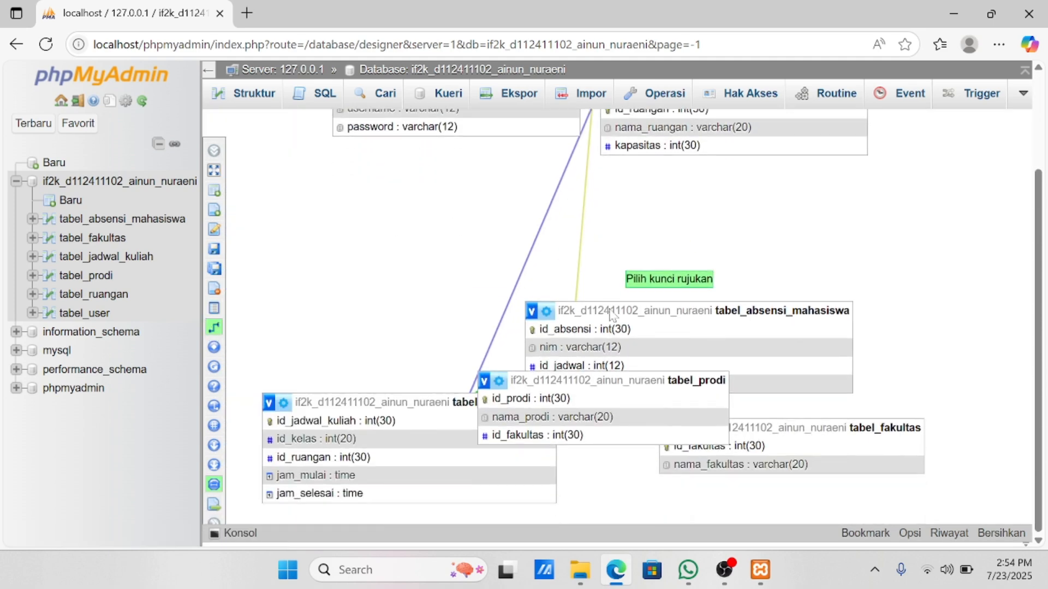
{"action": "left_click", "coordinate": [270, 423]}
{"action": "scroll", "coordinate": [269, 426], "scroll_direction": "up", "scroll_amount": 2}
{"action": "left_click", "coordinate": [383, 207]}
{"action": "left_click", "coordinate": [659, 328]}
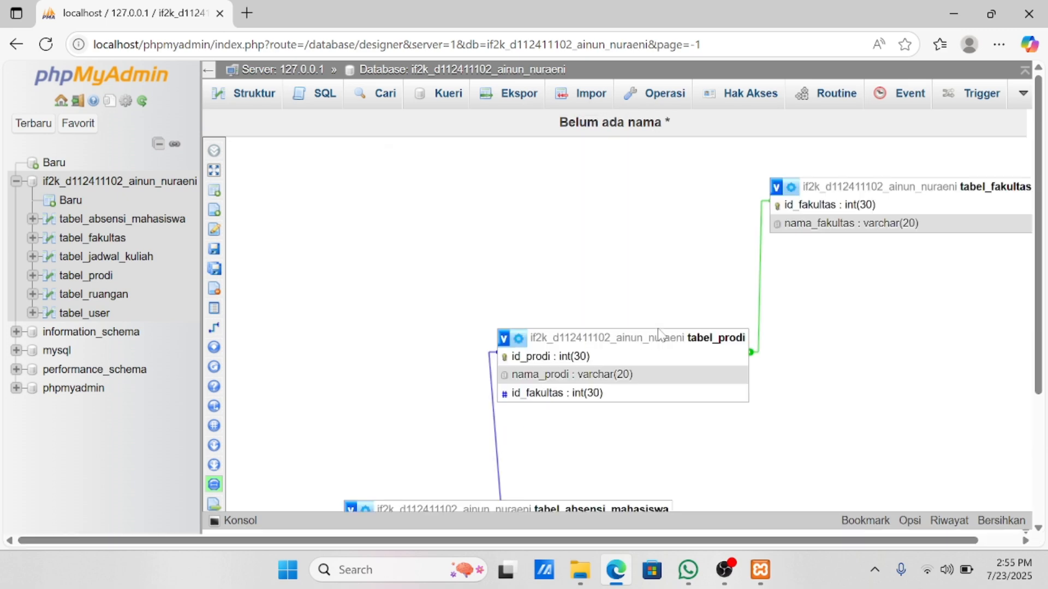
Create a foreign key relationship from id_user in tabel_user to id_absensi in tabel_absensi_mahasiswa, leaving the on delete and on update options unset
{"action": "scroll", "coordinate": [628, 321], "scroll_direction": "down", "scroll_amount": 3}
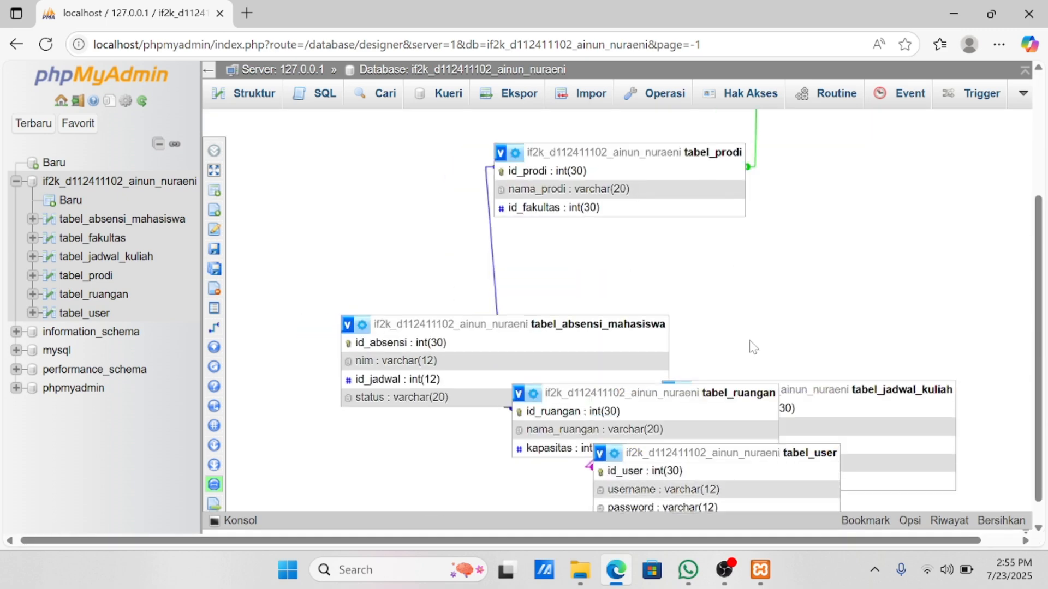
{"action": "scroll", "coordinate": [753, 347], "scroll_direction": "right", "scroll_amount": 1}
{"action": "left_click", "coordinate": [214, 328]}
{"action": "left_click", "coordinate": [572, 472]}
{"action": "left_click", "coordinate": [355, 343]}
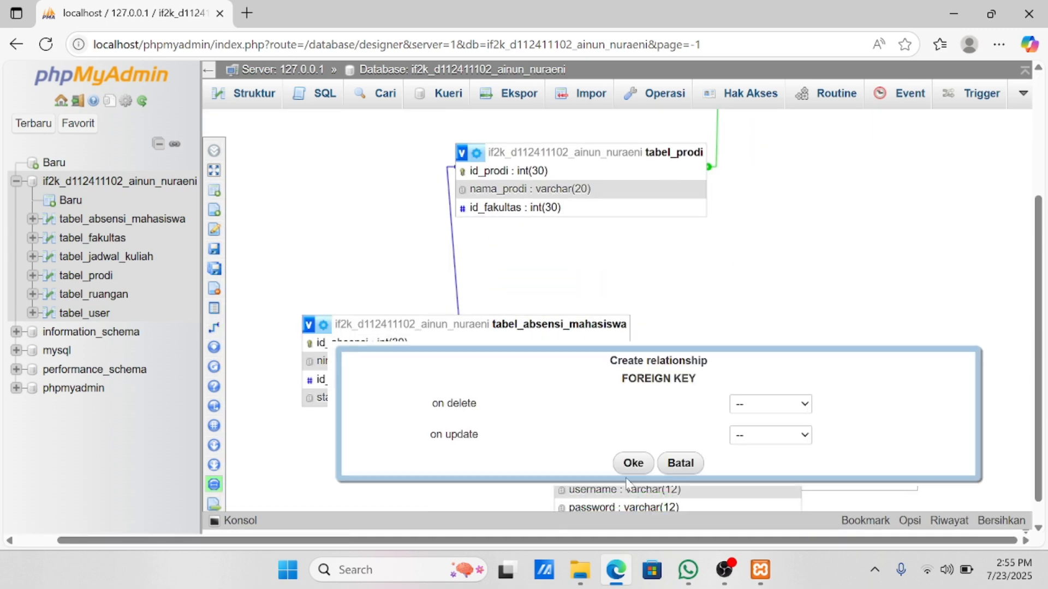
{"action": "left_click", "coordinate": [628, 468]}
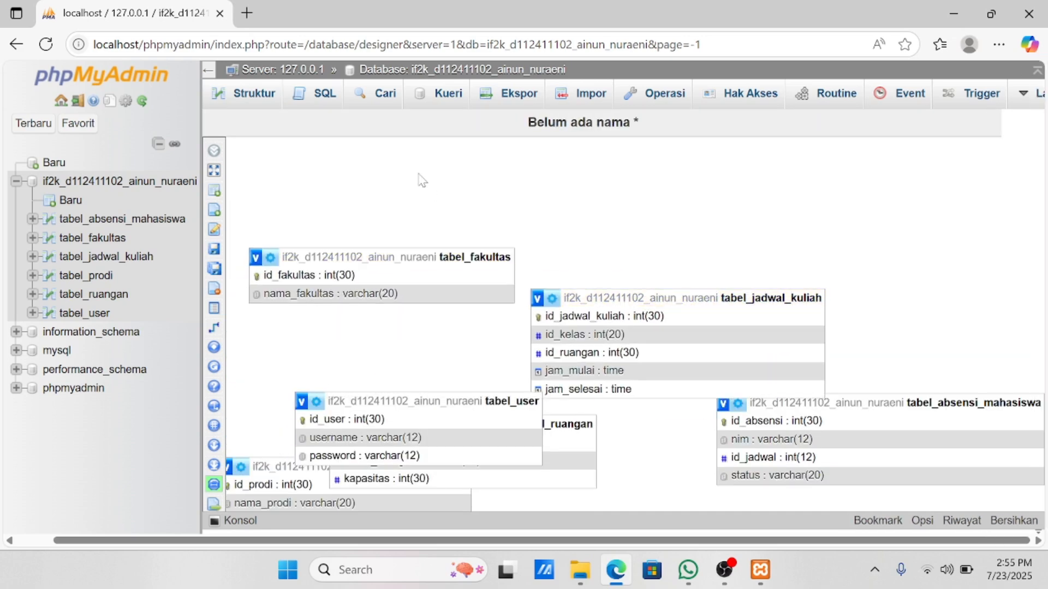
Rearrange the diagram with tabel_prodi to the right of tabel_fakultas and tabel_ruangan below tabel_prodi
{"action": "mouse_move", "coordinate": [418, 174]}
{"action": "left_mouse_down"}
{"action": "mouse_move", "coordinate": [401, 182]}
{"action": "mouse_move", "coordinate": [428, 178]}
{"action": "left_mouse_up"}
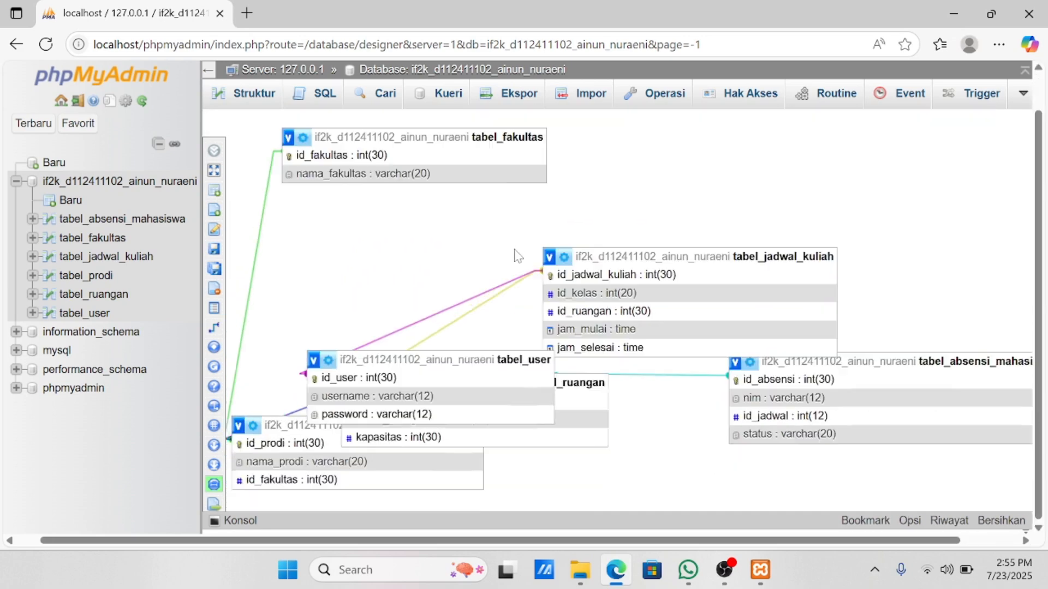
{"action": "left_click_drag", "start_coordinate": [273, 426], "coordinate": [754, 172]}
{"action": "left_click_drag", "start_coordinate": [595, 424], "coordinate": [991, 304]}
{"action": "left_click_drag", "start_coordinate": [833, 168], "coordinate": [805, 168]}
{"action": "scroll", "coordinate": [753, 242], "scroll_direction": "down", "scroll_amount": 1}
{"action": "scroll", "coordinate": [754, 242], "scroll_direction": "up", "scroll_amount": 1}
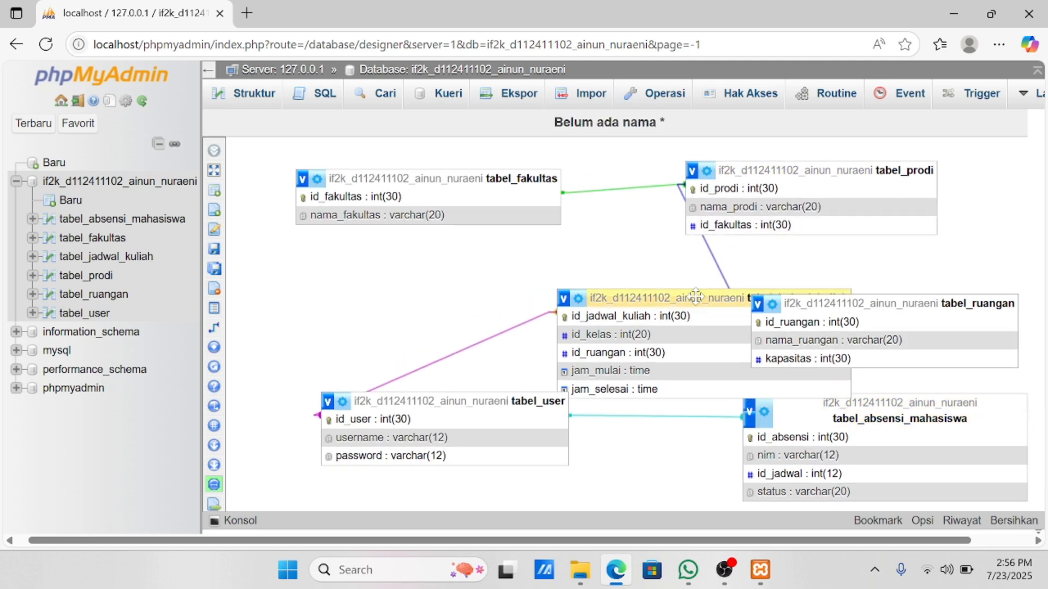
Place tabel_absensi_mahasiswa below tabel_fakultas, tabel_jadwal_kuliah below tabel_ruangan, and tabel_user beside tabel_jadwal_kuliah in the diagram
{"action": "left_click_drag", "start_coordinate": [856, 418], "coordinate": [364, 305]}
{"action": "left_click_drag", "start_coordinate": [655, 303], "coordinate": [772, 422]}
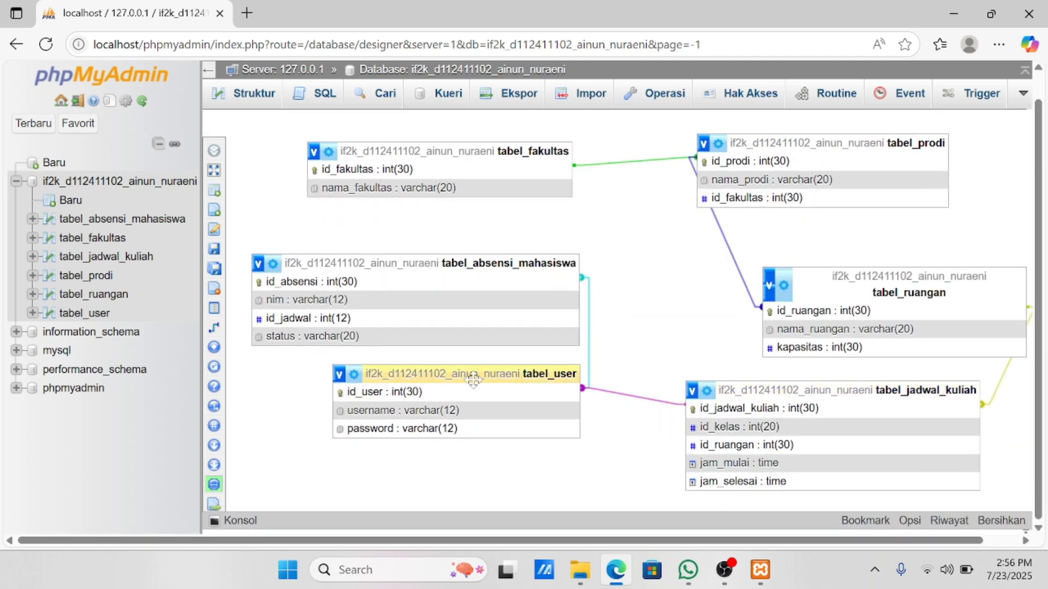
{"action": "left_click_drag", "start_coordinate": [471, 376], "coordinate": [529, 435]}
{"action": "left_click_drag", "start_coordinate": [497, 293], "coordinate": [584, 277]}
{"action": "left_click_drag", "start_coordinate": [443, 178], "coordinate": [401, 164]}
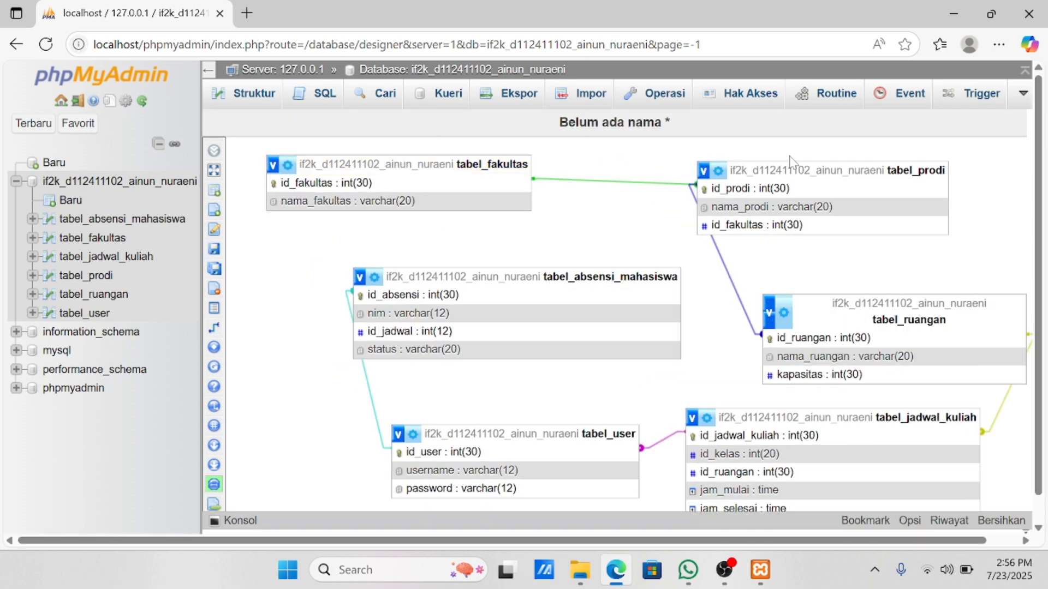
Fine-tune the positions of tabel_prodi, tabel_ruangan, tabel_jadwal_kuliah and tabel_user to space the diagram out more evenly
{"action": "left_click_drag", "start_coordinate": [800, 170], "coordinate": [847, 158]}
{"action": "scroll", "coordinate": [721, 221], "scroll_direction": "down", "scroll_amount": 1}
{"action": "scroll", "coordinate": [721, 221], "scroll_direction": "right", "scroll_amount": 1}
{"action": "left_click_drag", "start_coordinate": [764, 297], "coordinate": [786, 275]}
{"action": "left_click_drag", "start_coordinate": [818, 388], "coordinate": [821, 426]}
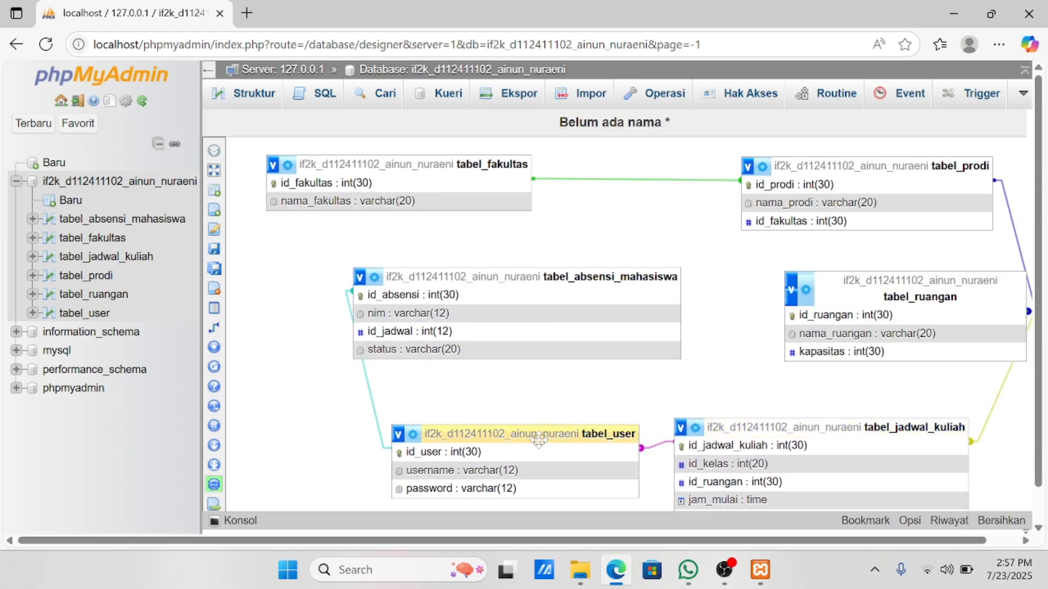
{"action": "left_click_drag", "start_coordinate": [538, 439], "coordinate": [512, 435]}
{"action": "scroll", "coordinate": [516, 439], "scroll_direction": "down", "scroll_amount": 1}
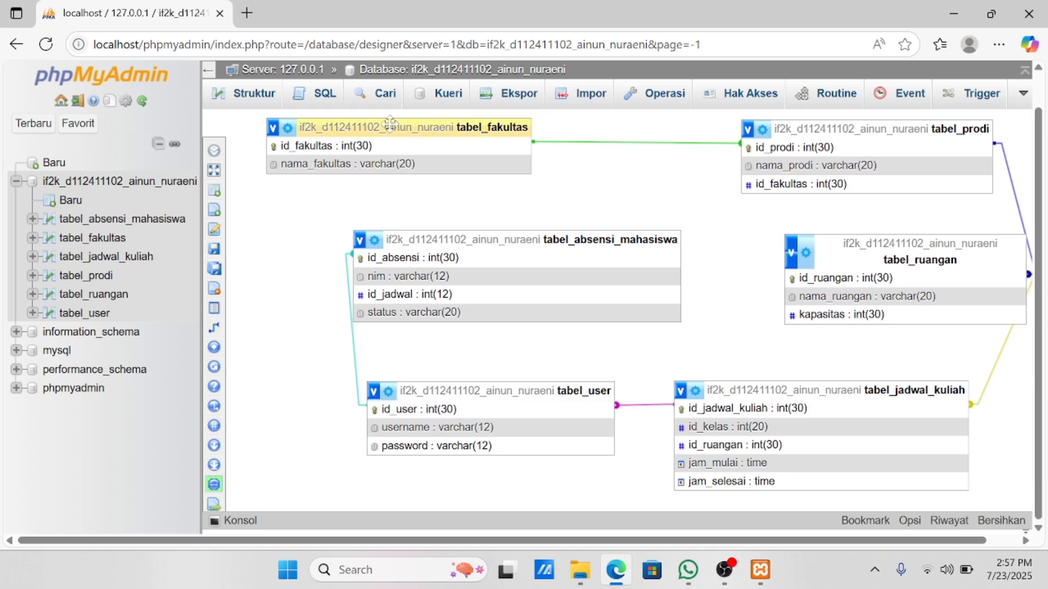